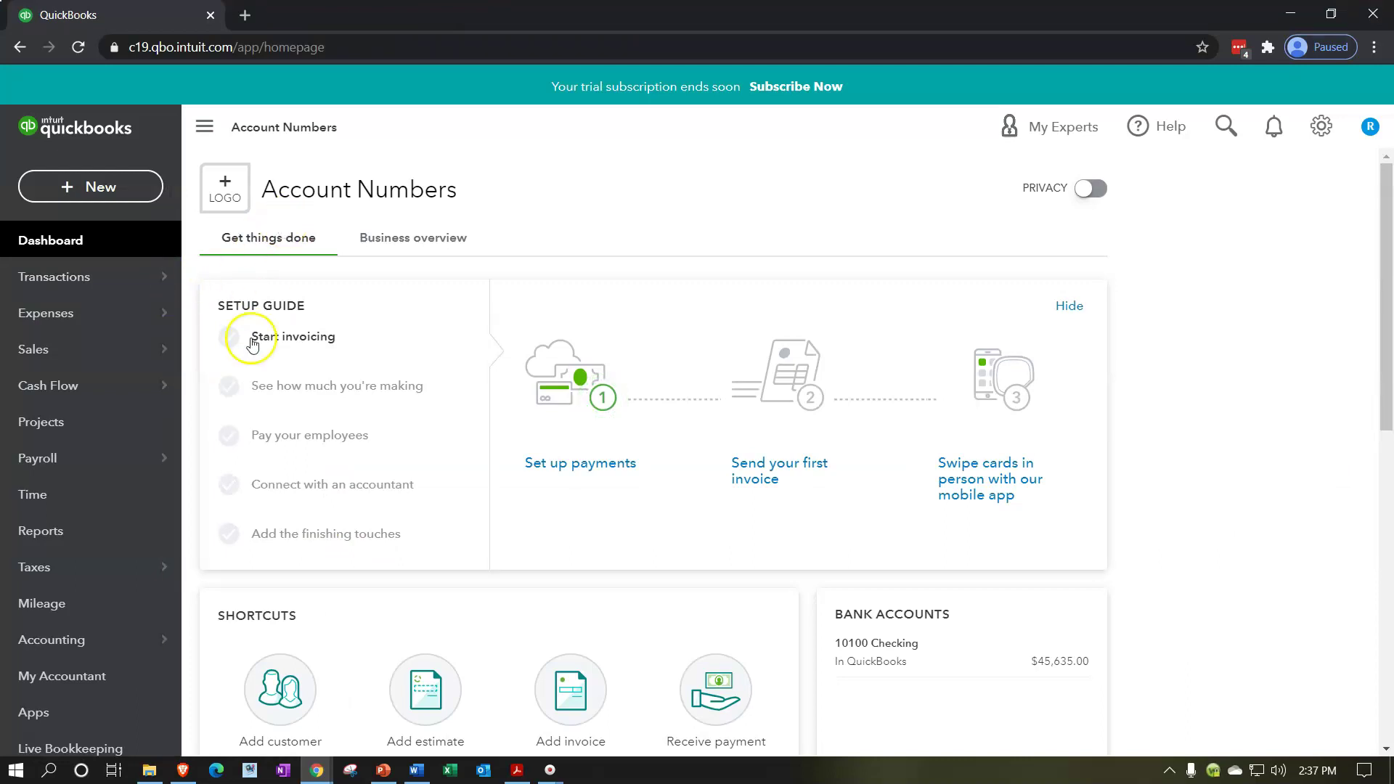
Confirm Enable account numbers is On under Advanced settings, then return to Chart of Accounts
{"action": "left_click", "coordinate": [79, 641]}
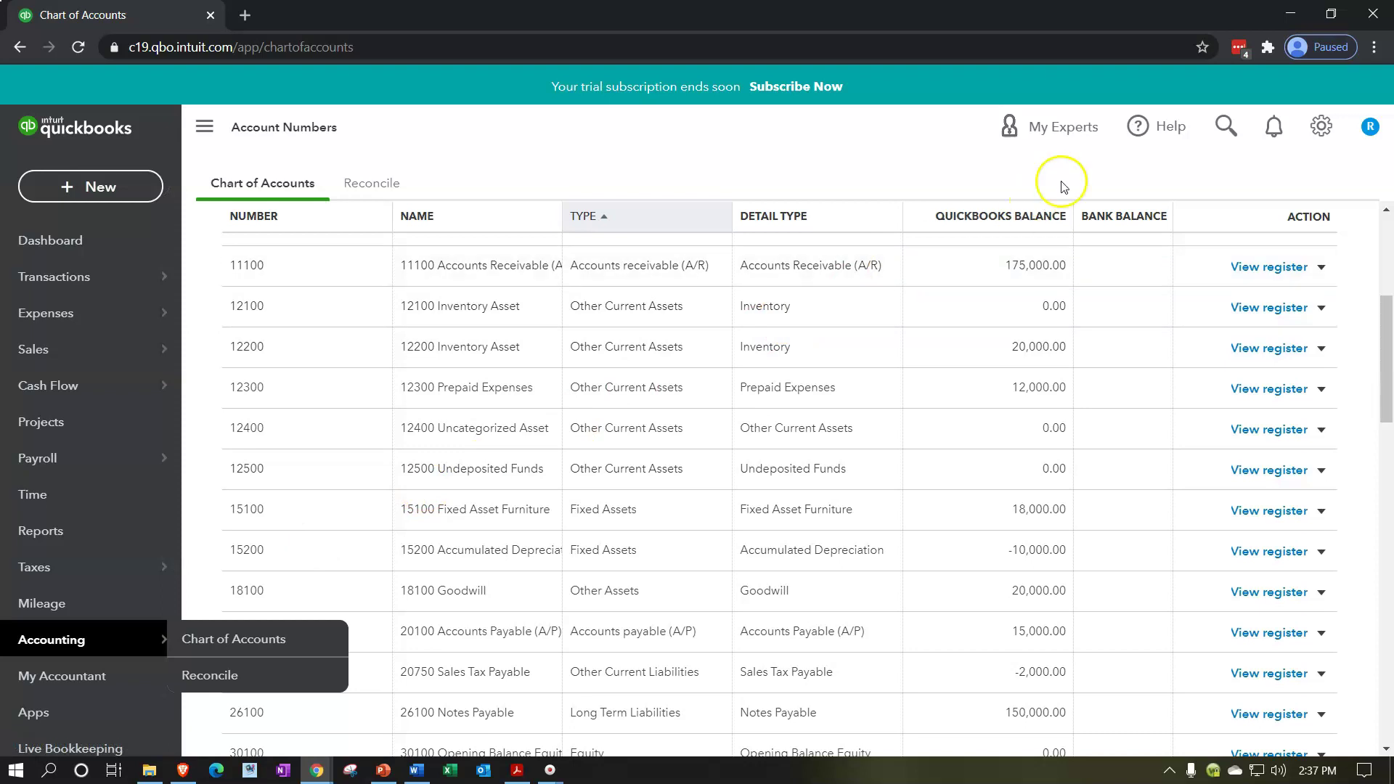
{"action": "left_click", "coordinate": [1320, 127]}
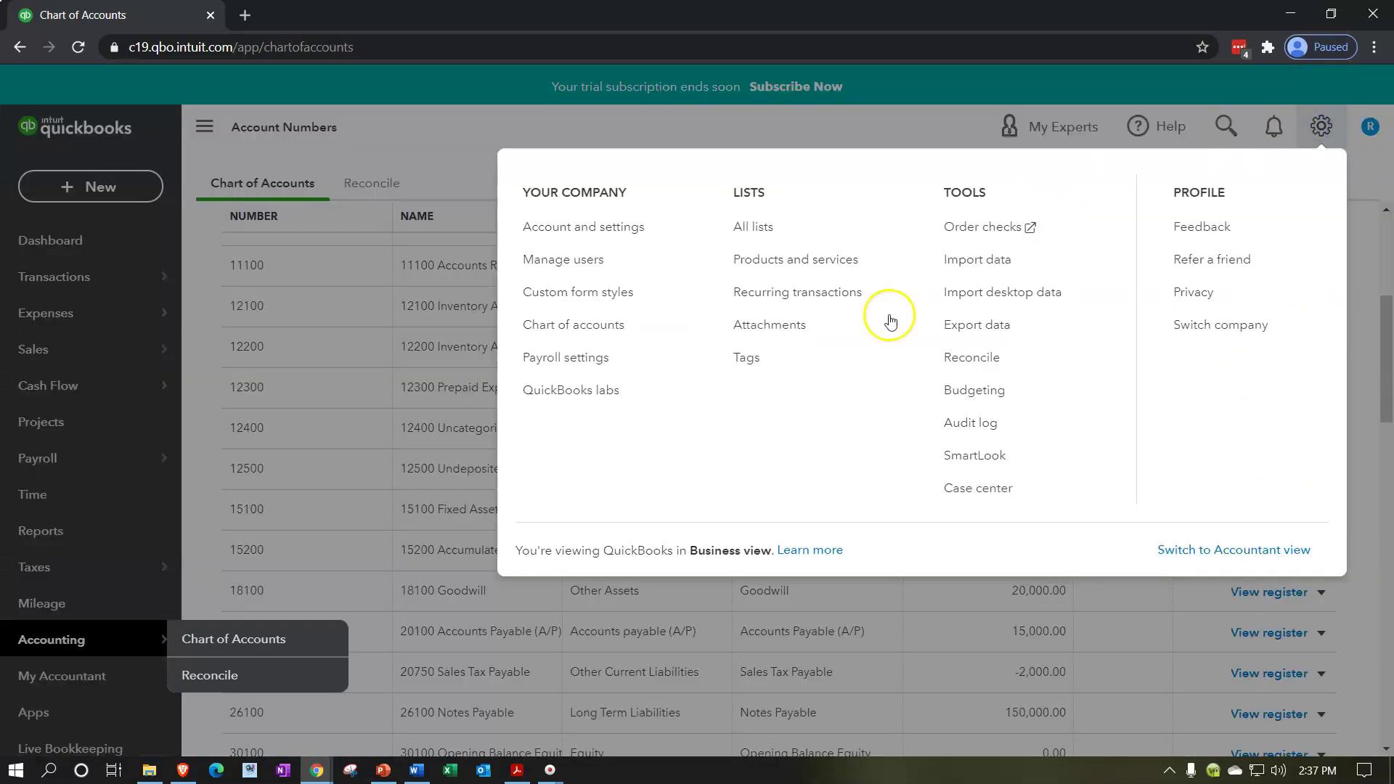
{"action": "left_click", "coordinate": [574, 231]}
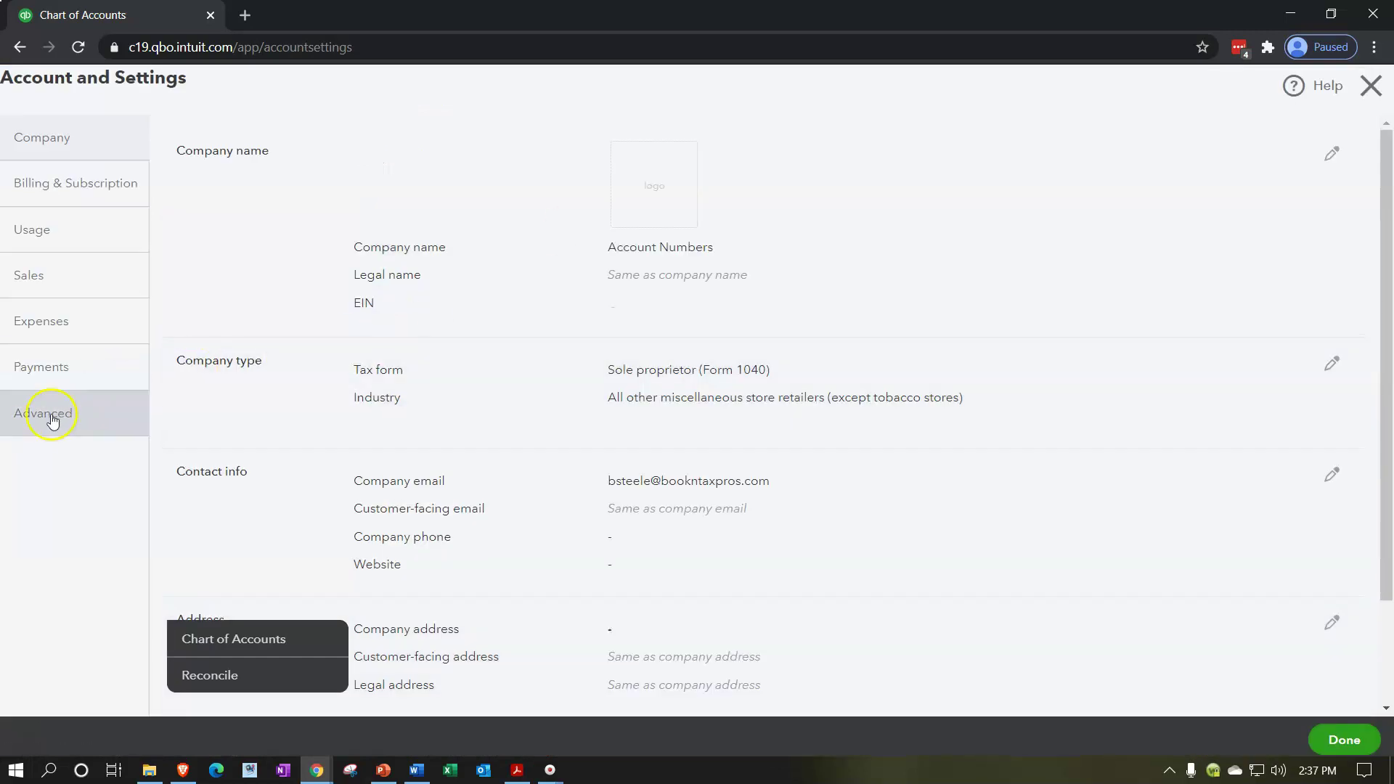
{"action": "left_click", "coordinate": [46, 425]}
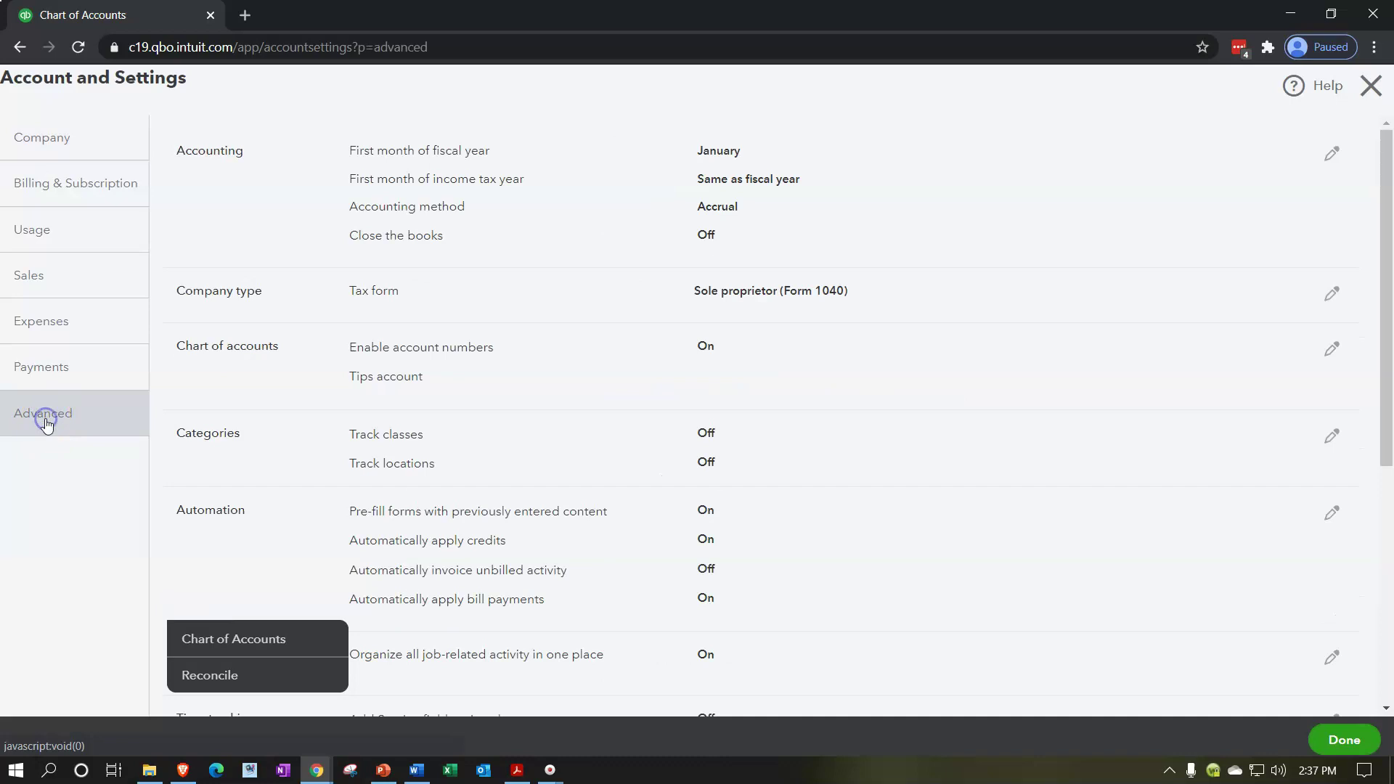
{"action": "left_click", "coordinate": [414, 379]}
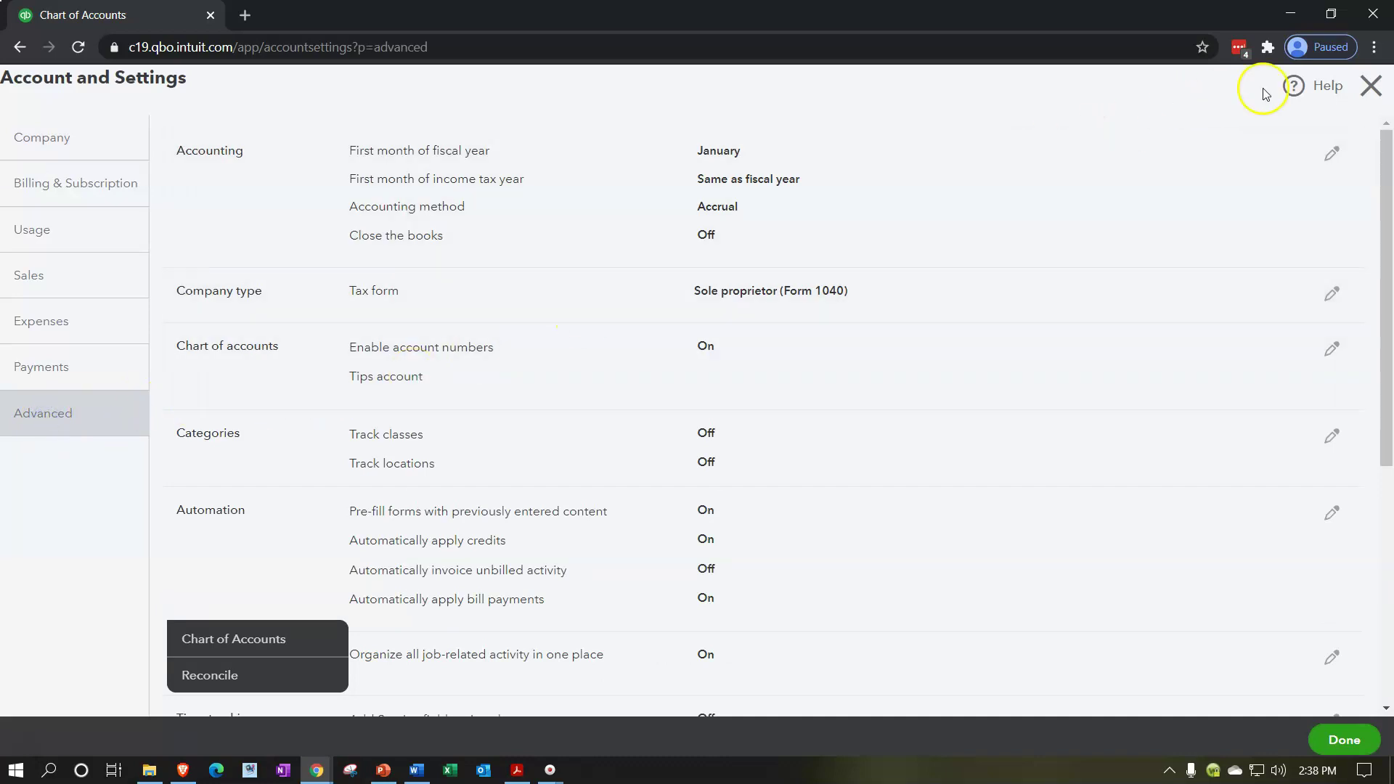
{"action": "left_click", "coordinate": [1368, 87]}
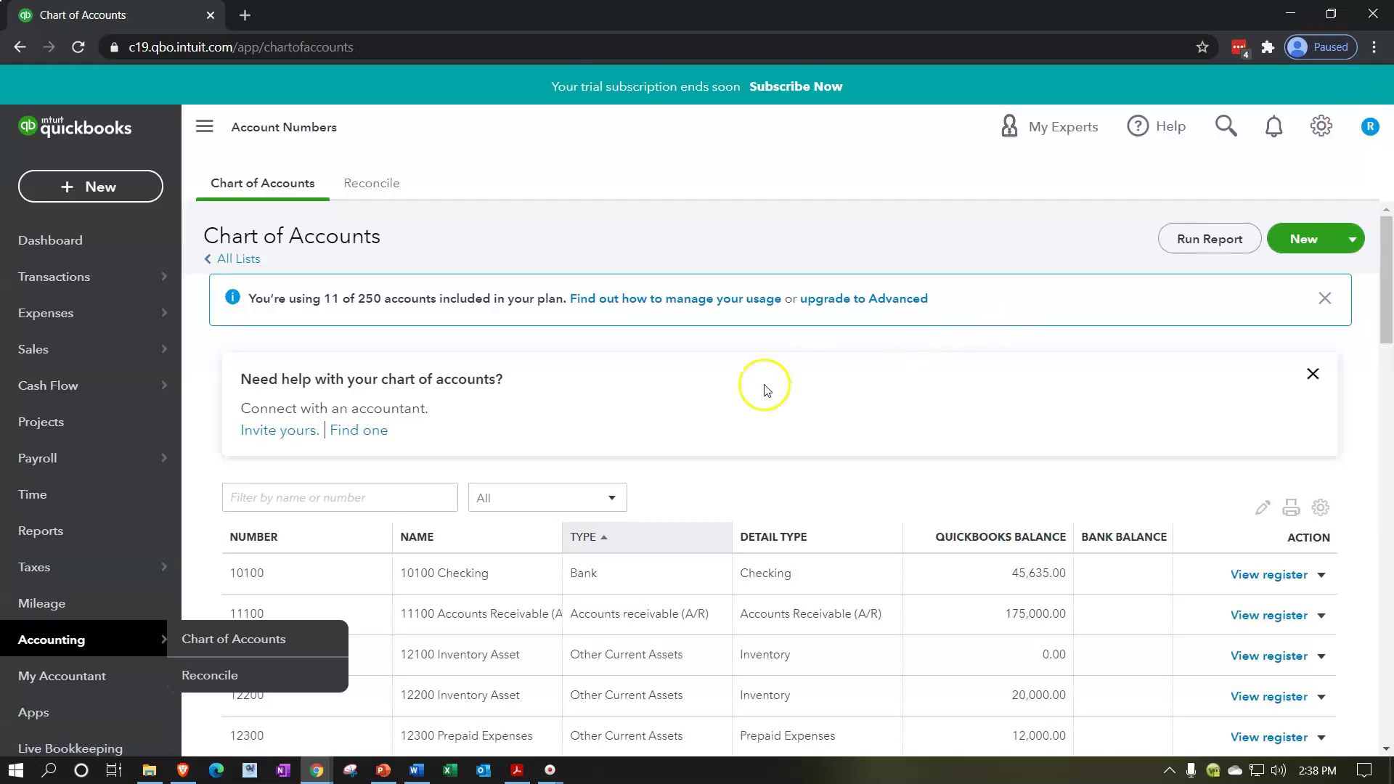
Reload Chart of Accounts, hide the sidebar, and scroll down to 62500 and 80100
{"action": "scroll", "coordinate": [776, 289], "scroll_direction": "down", "scroll_amount": 3}
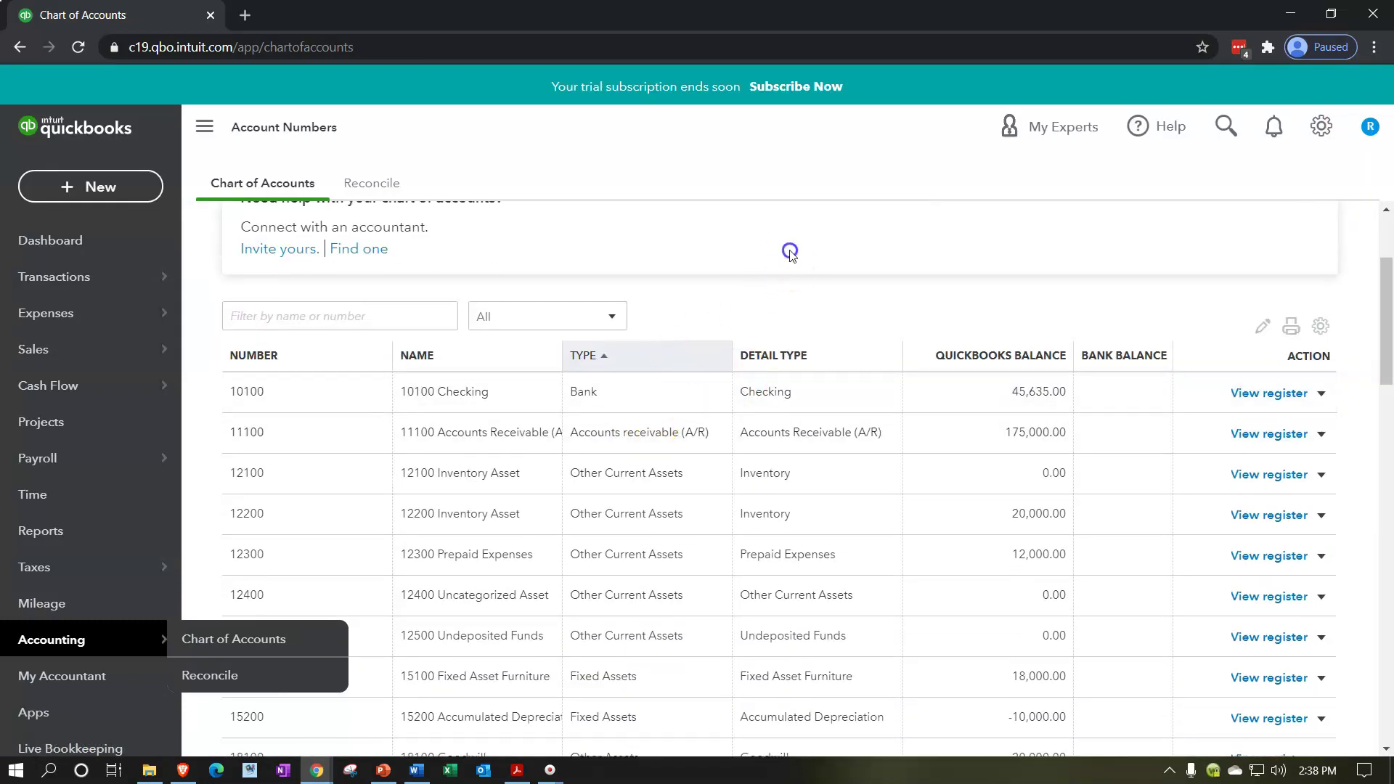
{"action": "left_click", "coordinate": [296, 630]}
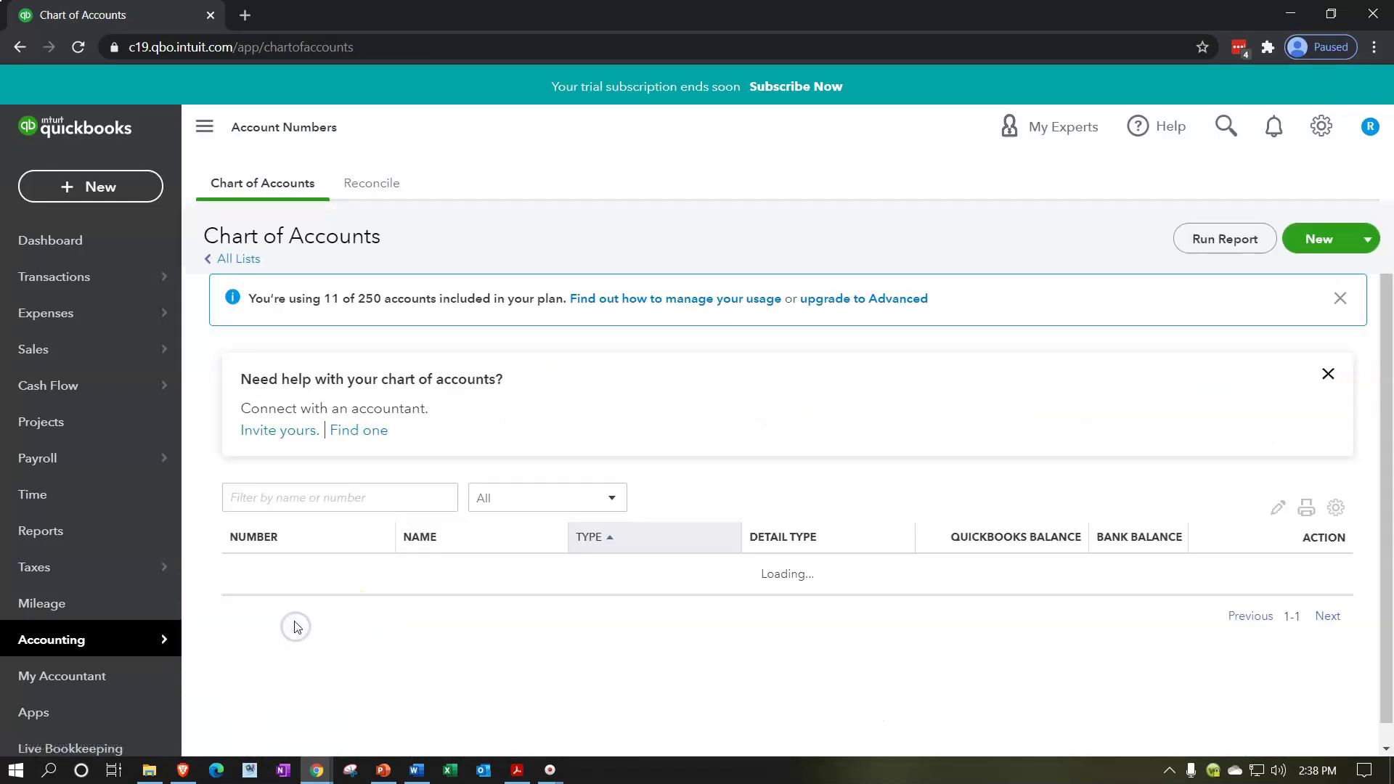
{"action": "scroll", "coordinate": [367, 554], "scroll_direction": "down", "scroll_amount": 1}
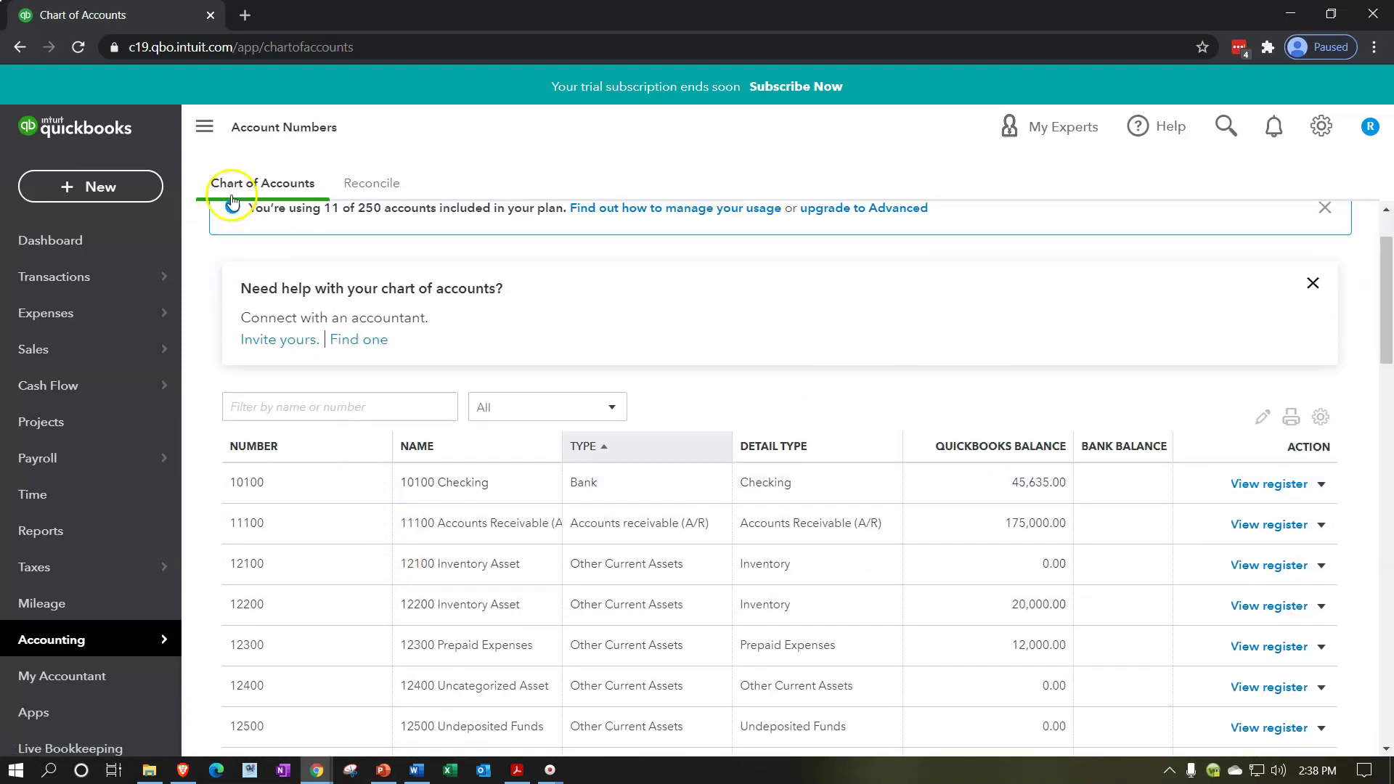
{"action": "left_click", "coordinate": [204, 129]}
{"action": "scroll", "coordinate": [500, 395], "scroll_direction": "down", "scroll_amount": 2}
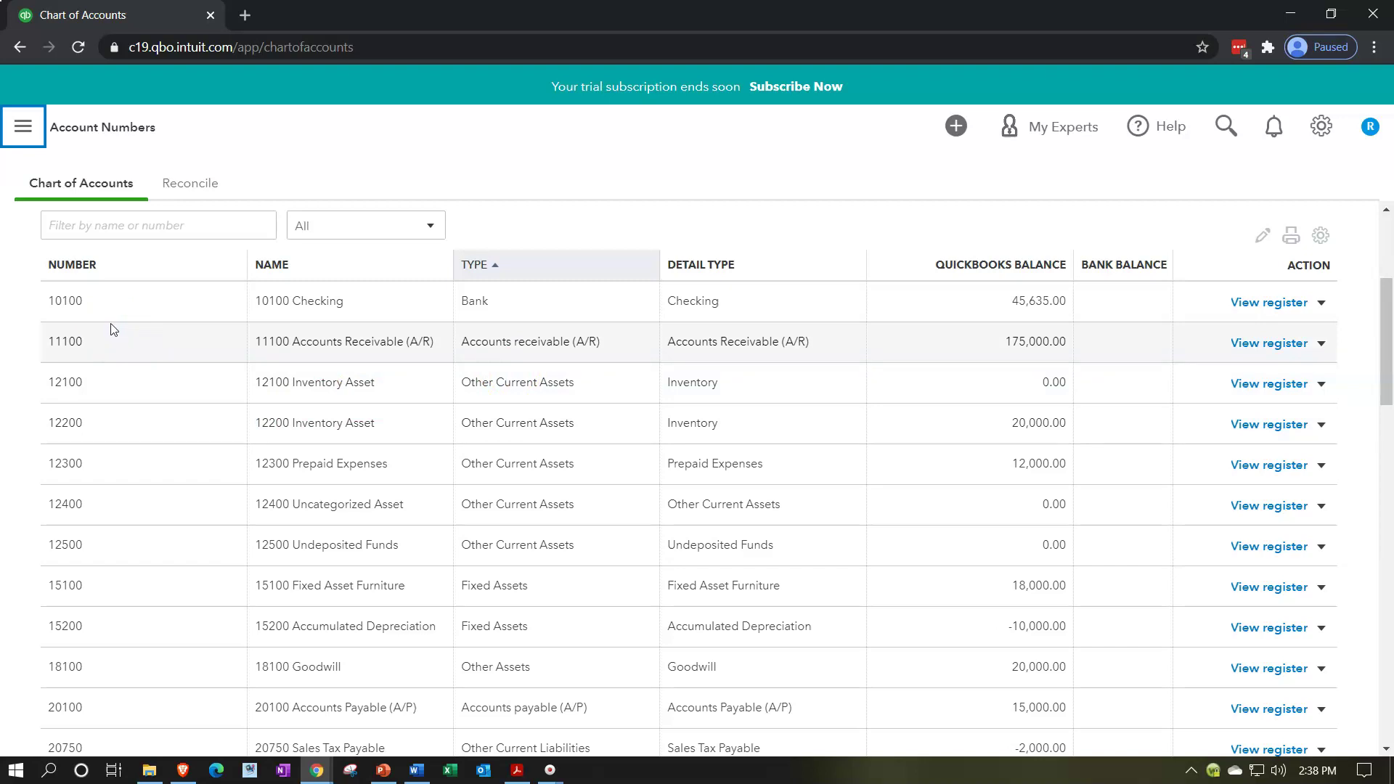
{"action": "scroll", "coordinate": [112, 329], "scroll_direction": "down", "scroll_amount": 20}
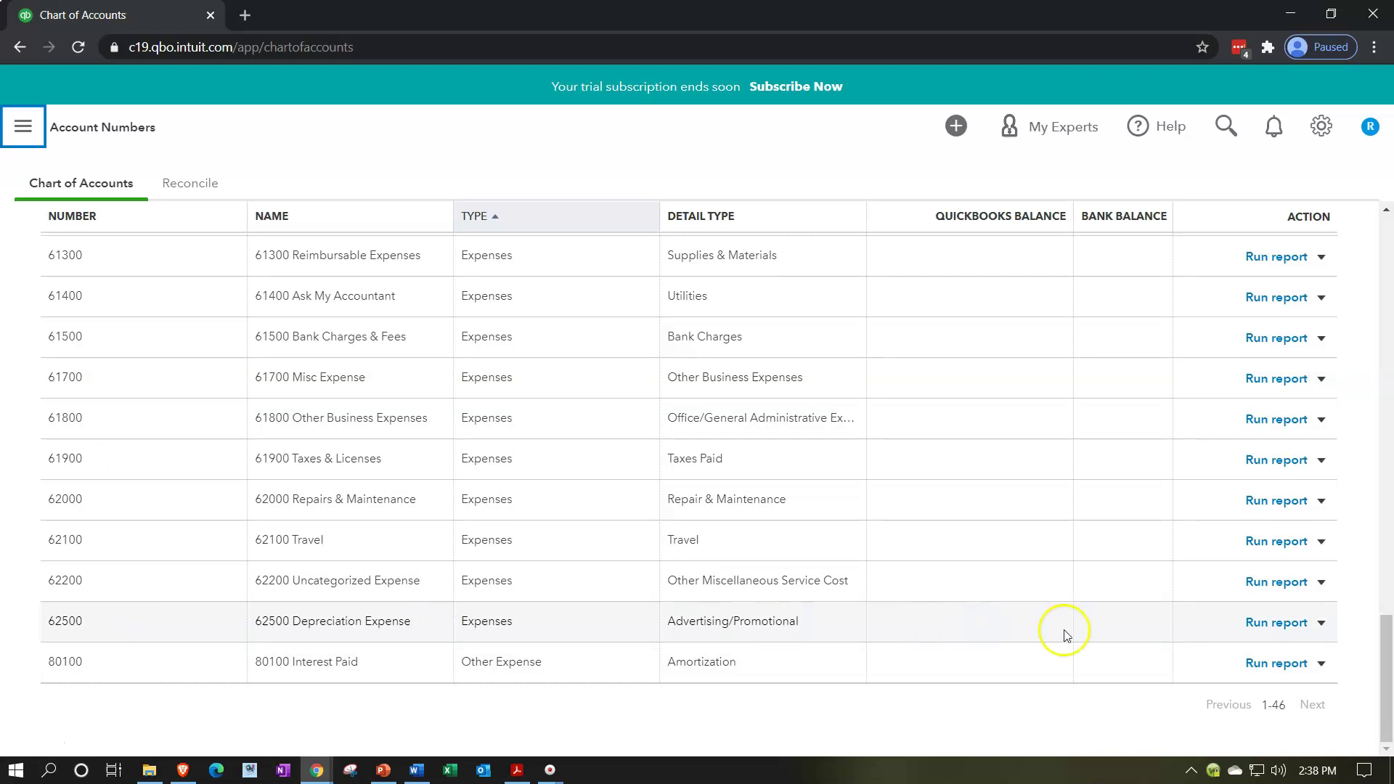
Change the Depreciation Expense account number from 62500 to 11500 and save it
{"action": "left_click", "coordinate": [1323, 624]}
{"action": "left_click", "coordinate": [1220, 649]}
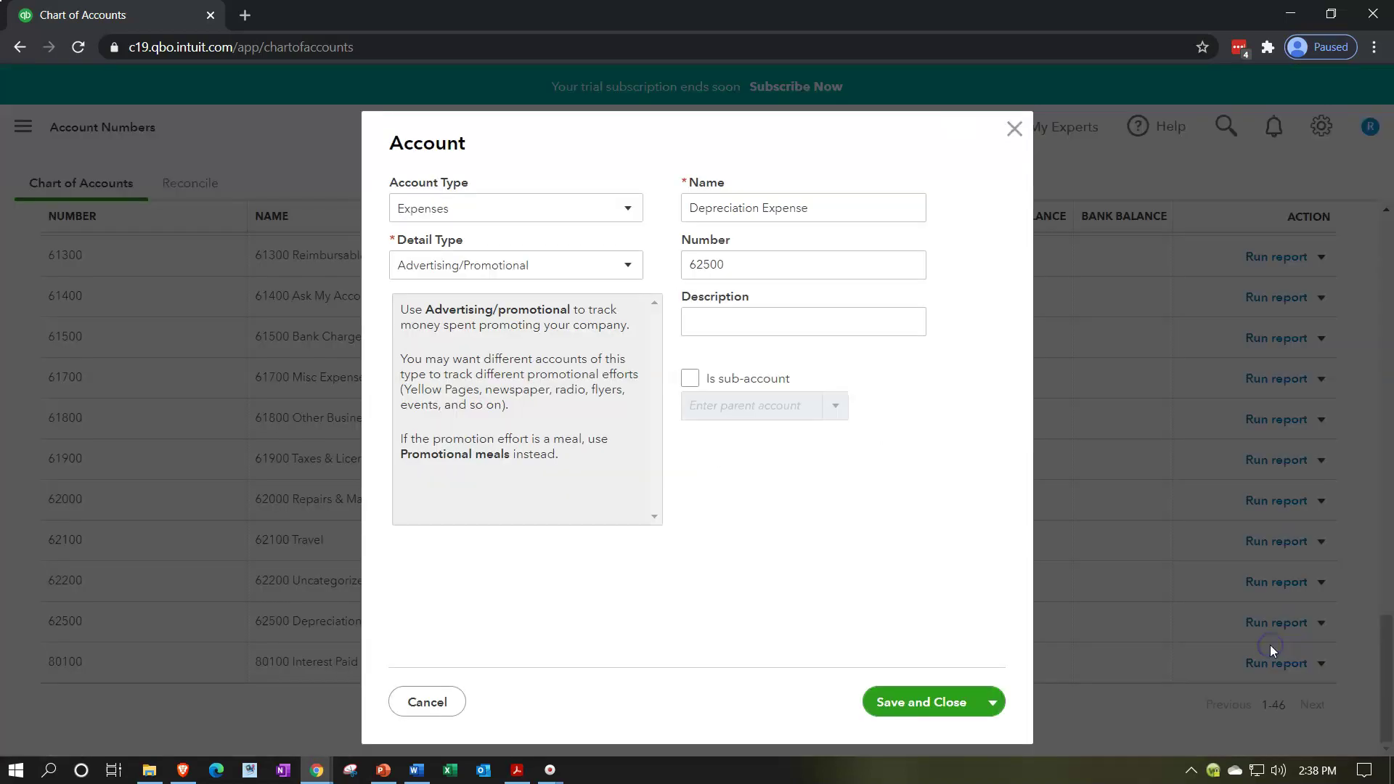
{"action": "double_click", "coordinate": [703, 265]}
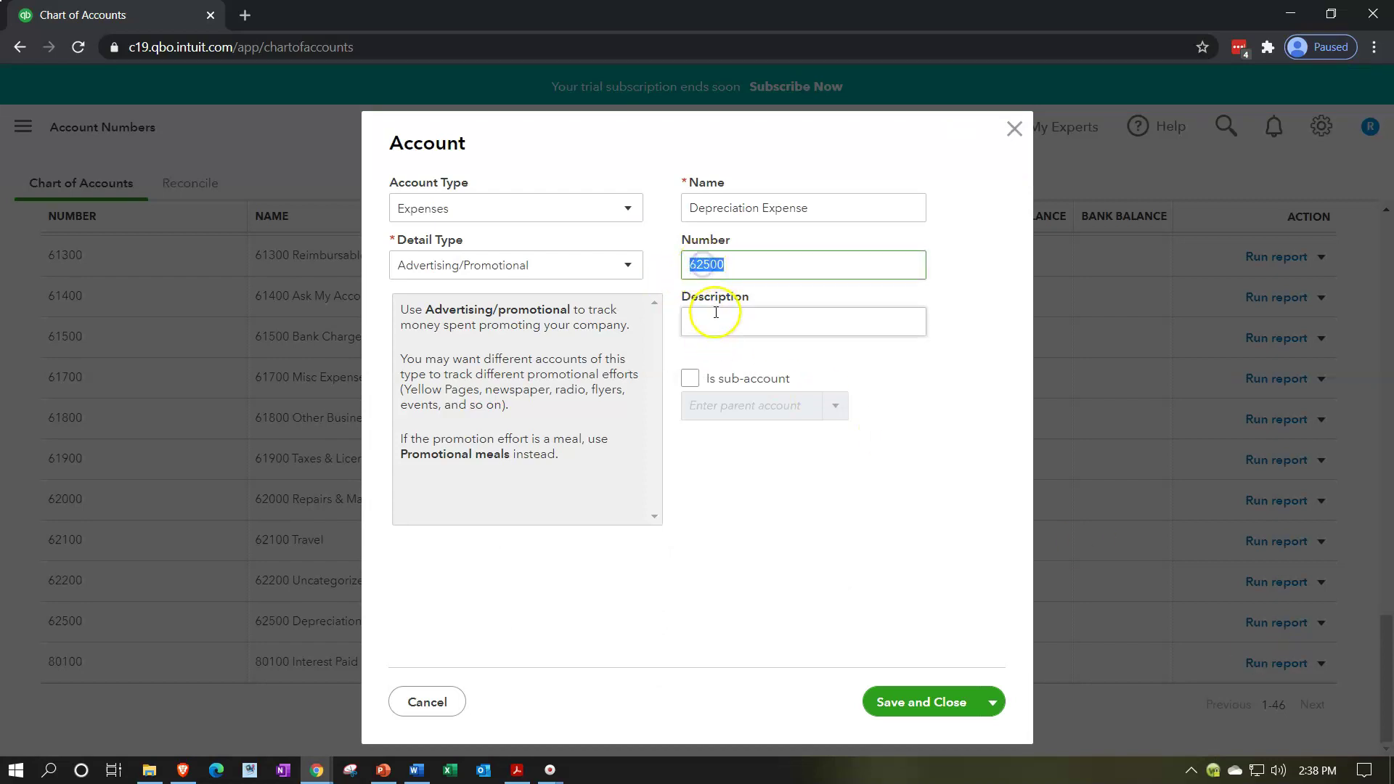
{"action": "left_click", "coordinate": [704, 263]}
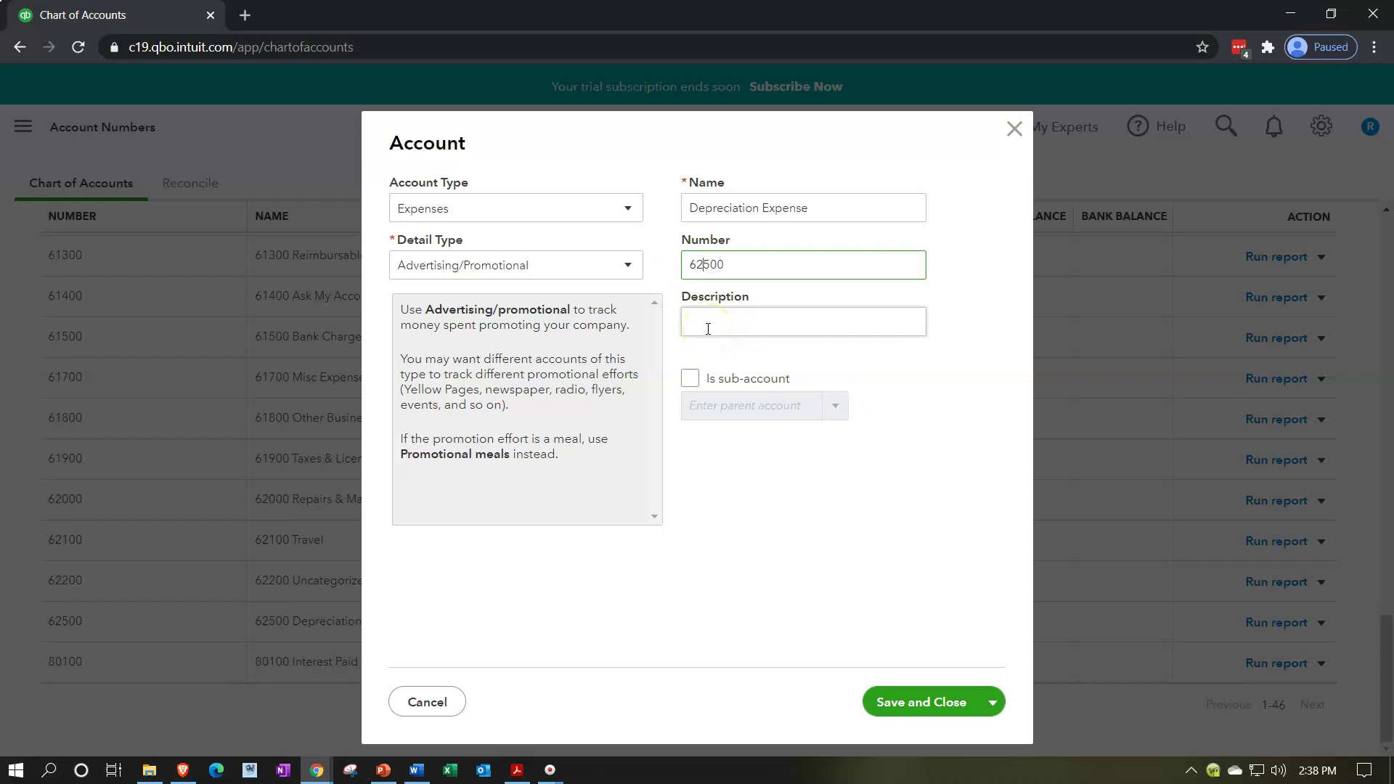
{"action": "key", "text": "BackSpace"}
{"action": "key", "text": "BackSpace"}
{"action": "left_click", "coordinate": [918, 701]}
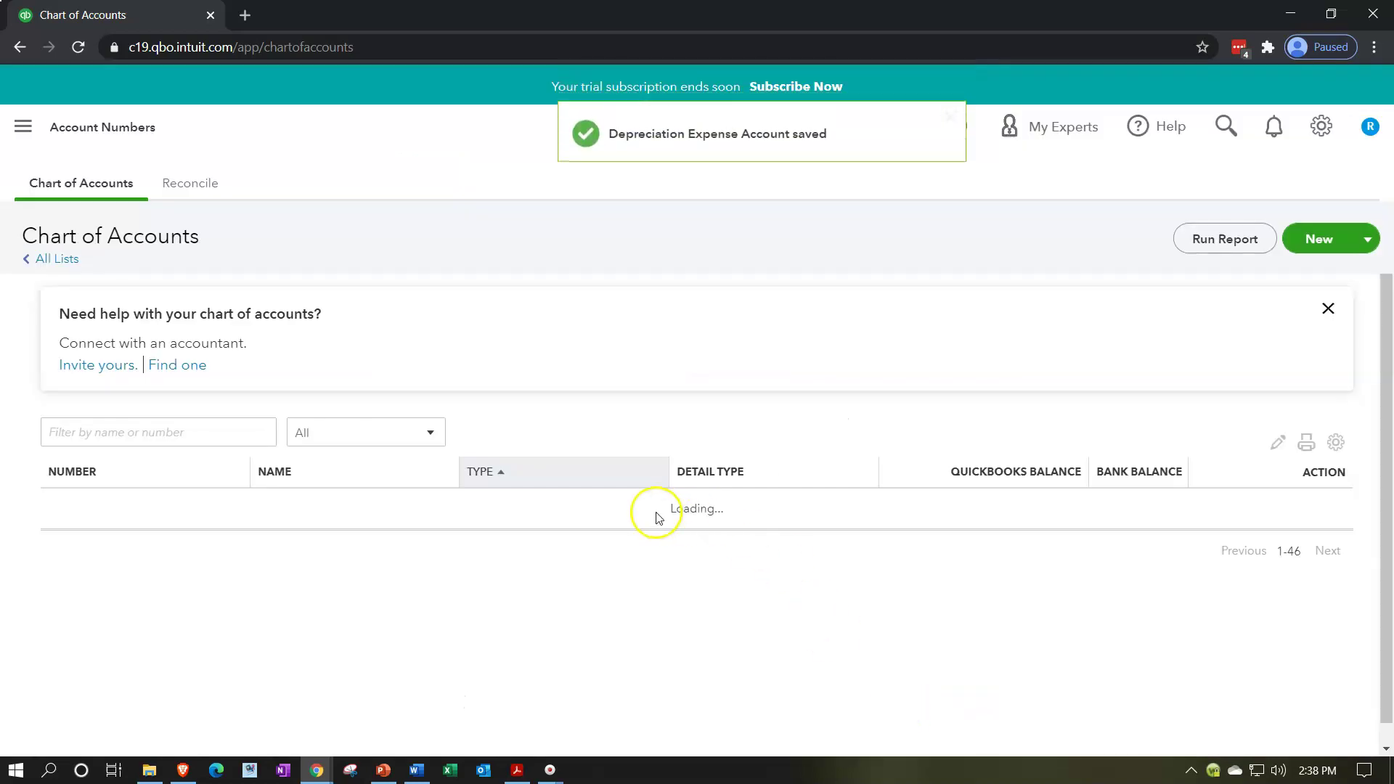
{"action": "scroll", "coordinate": [305, 522], "scroll_direction": "down", "scroll_amount": 6}
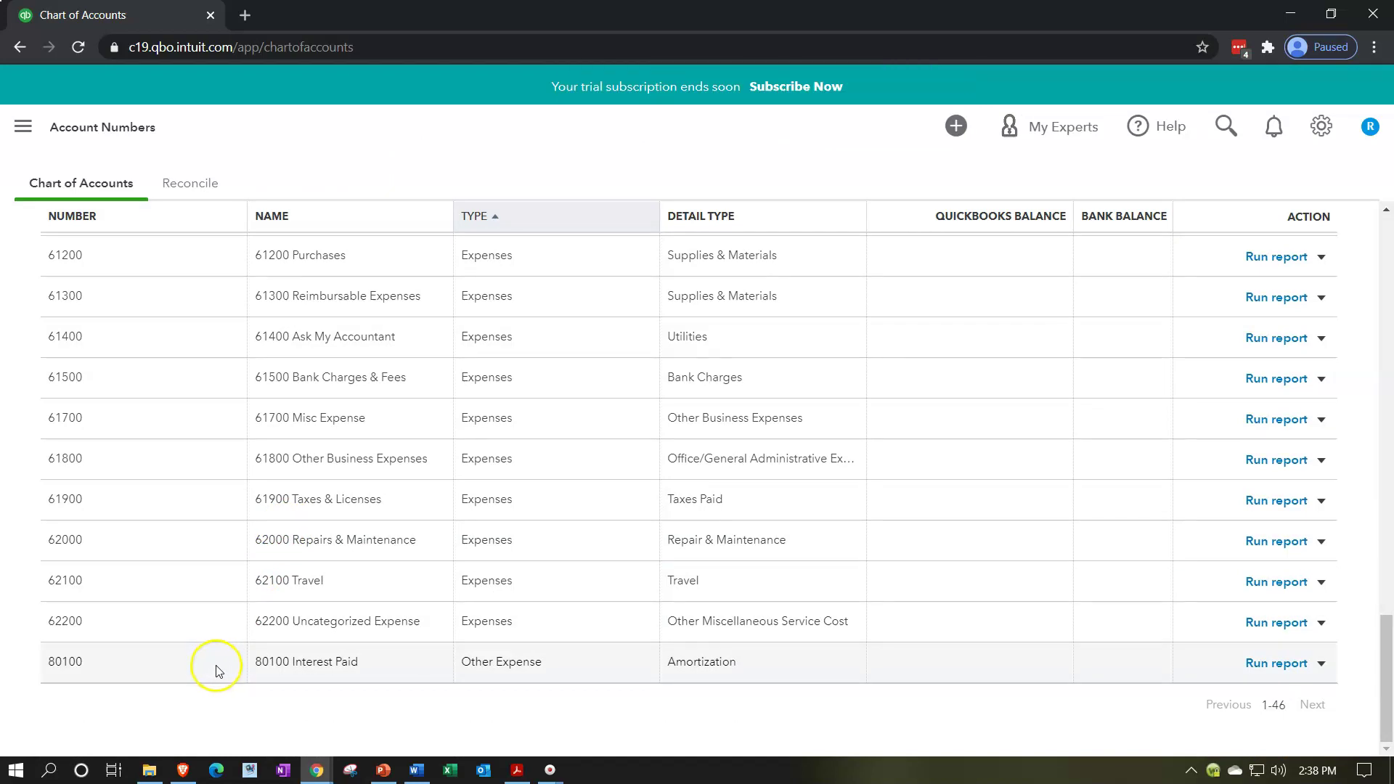
{"action": "scroll", "coordinate": [218, 657], "scroll_direction": "up", "scroll_amount": 6}
{"action": "scroll", "coordinate": [218, 654], "scroll_direction": "up", "scroll_amount": 4}
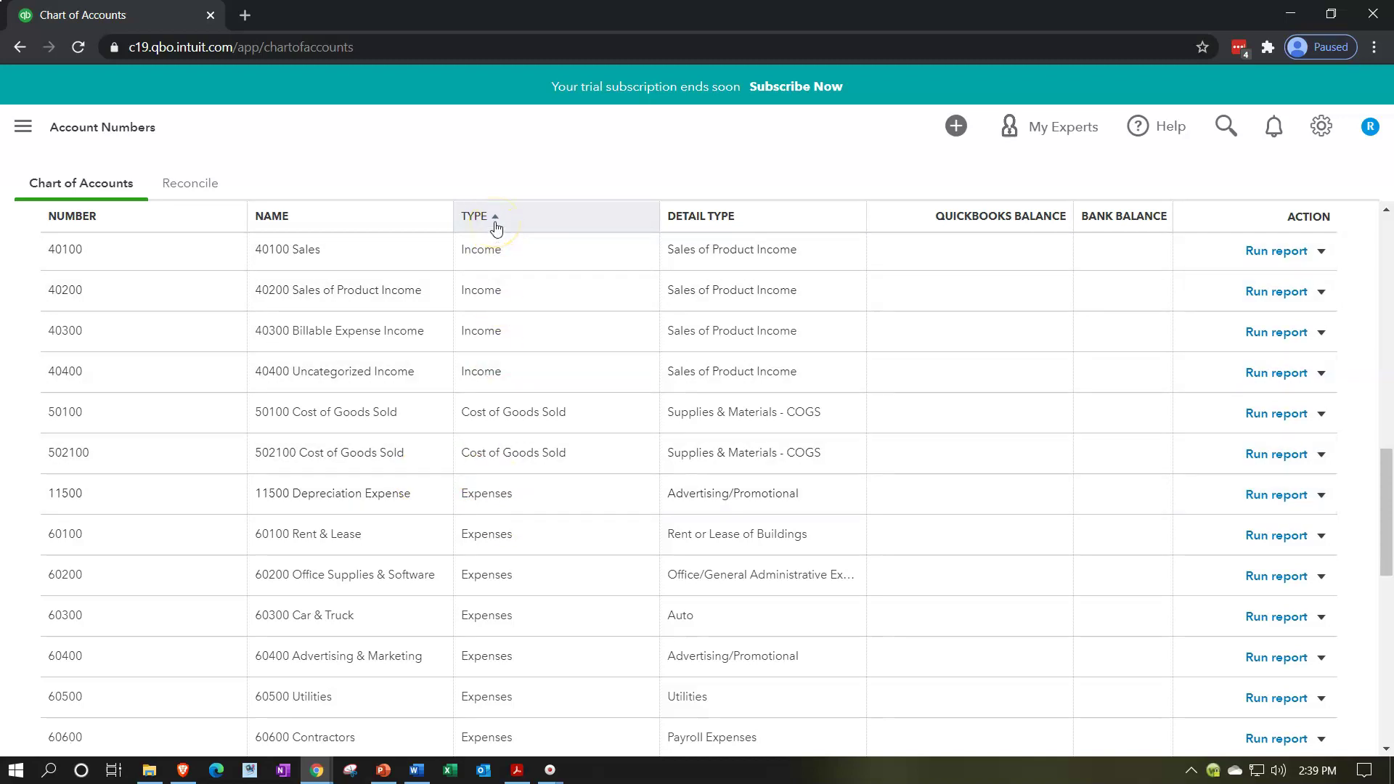
Sort the chart of accounts by number, then by type, showing 11500 Depreciation Expense
{"action": "left_click", "coordinate": [120, 218]}
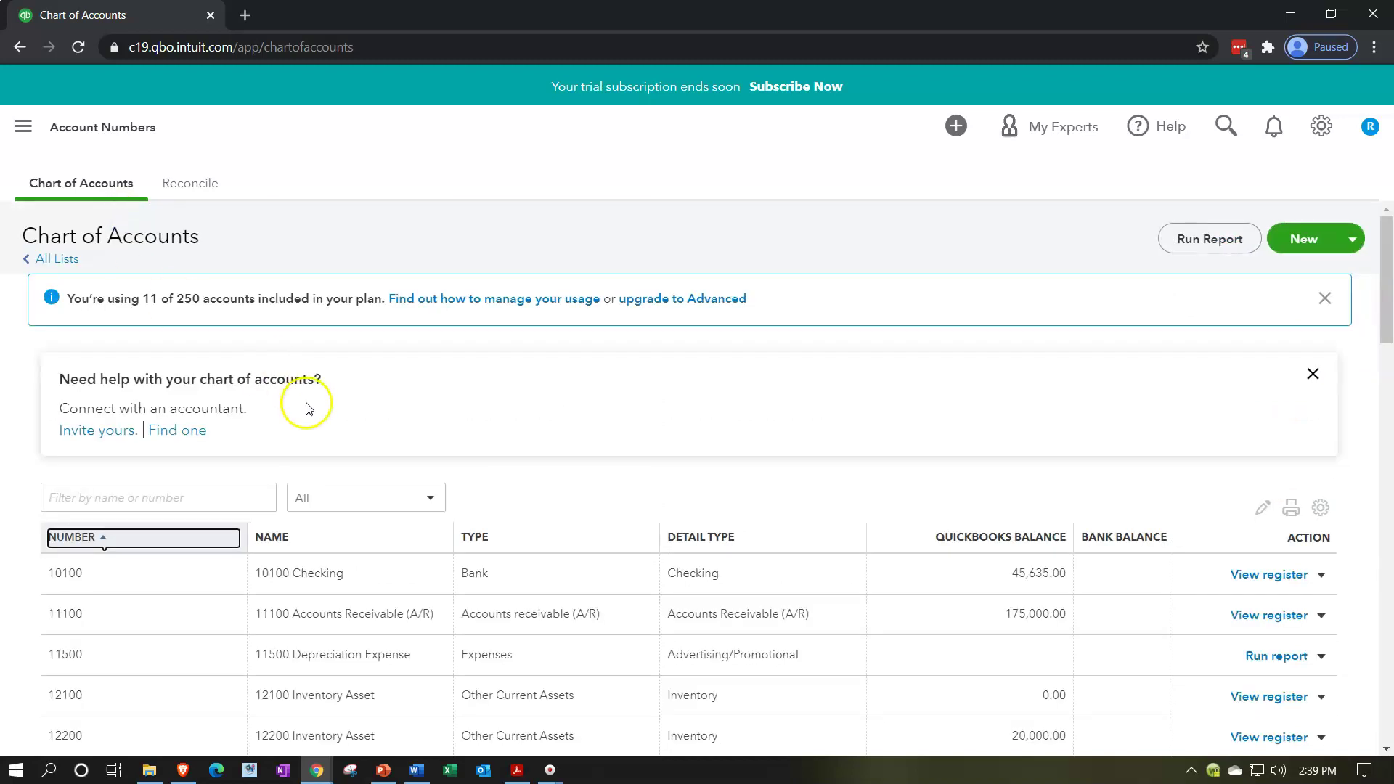
{"action": "scroll", "coordinate": [308, 399], "scroll_direction": "down", "scroll_amount": 2}
{"action": "scroll", "coordinate": [308, 408], "scroll_direction": "down", "scroll_amount": 1}
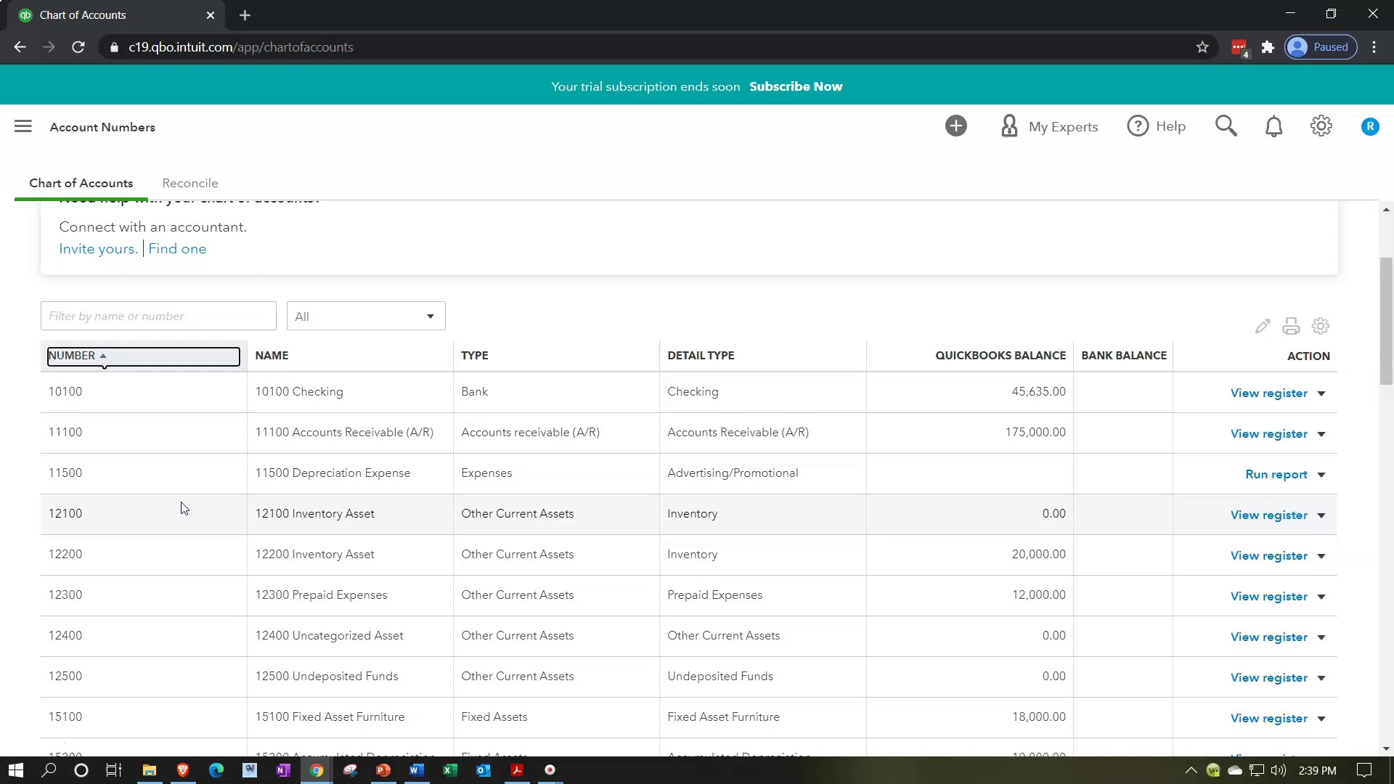
{"action": "left_click", "coordinate": [100, 360]}
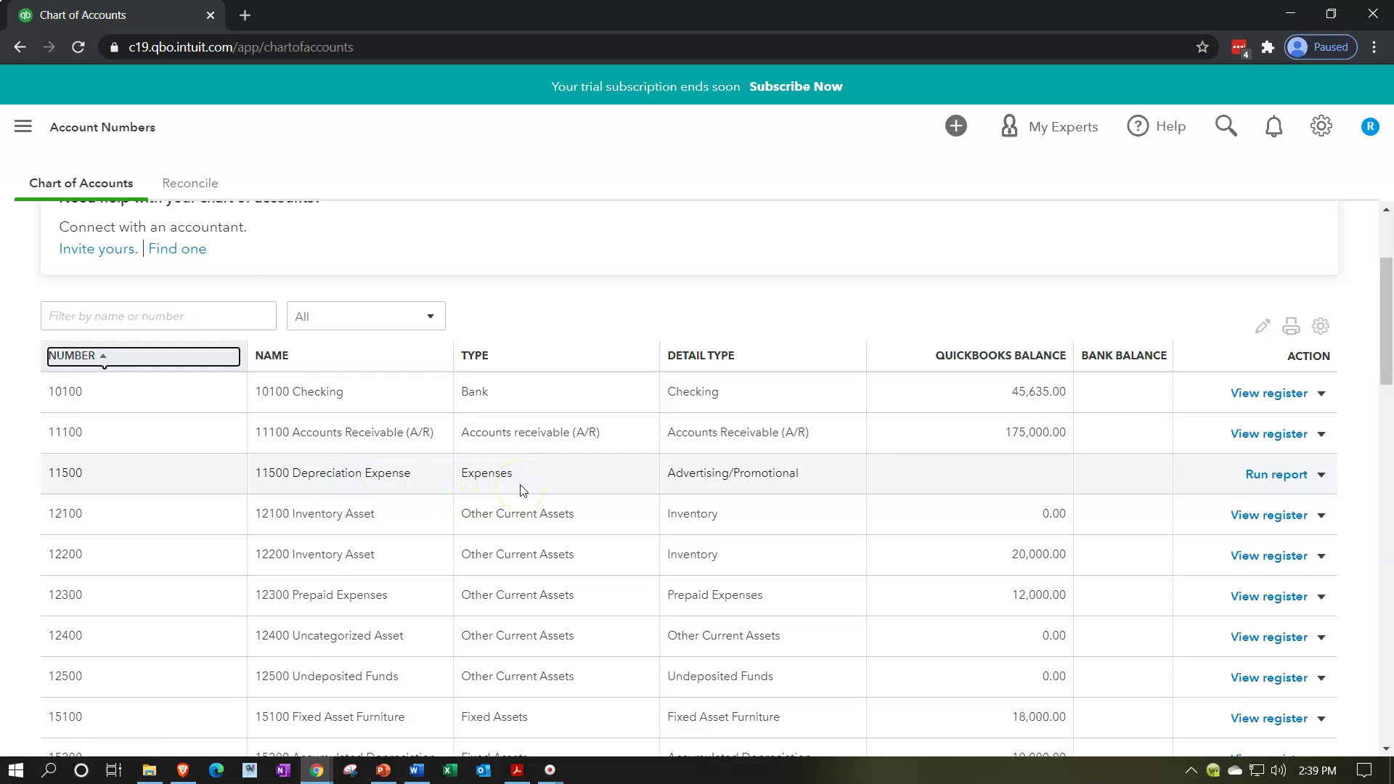
{"action": "left_click", "coordinate": [490, 357]}
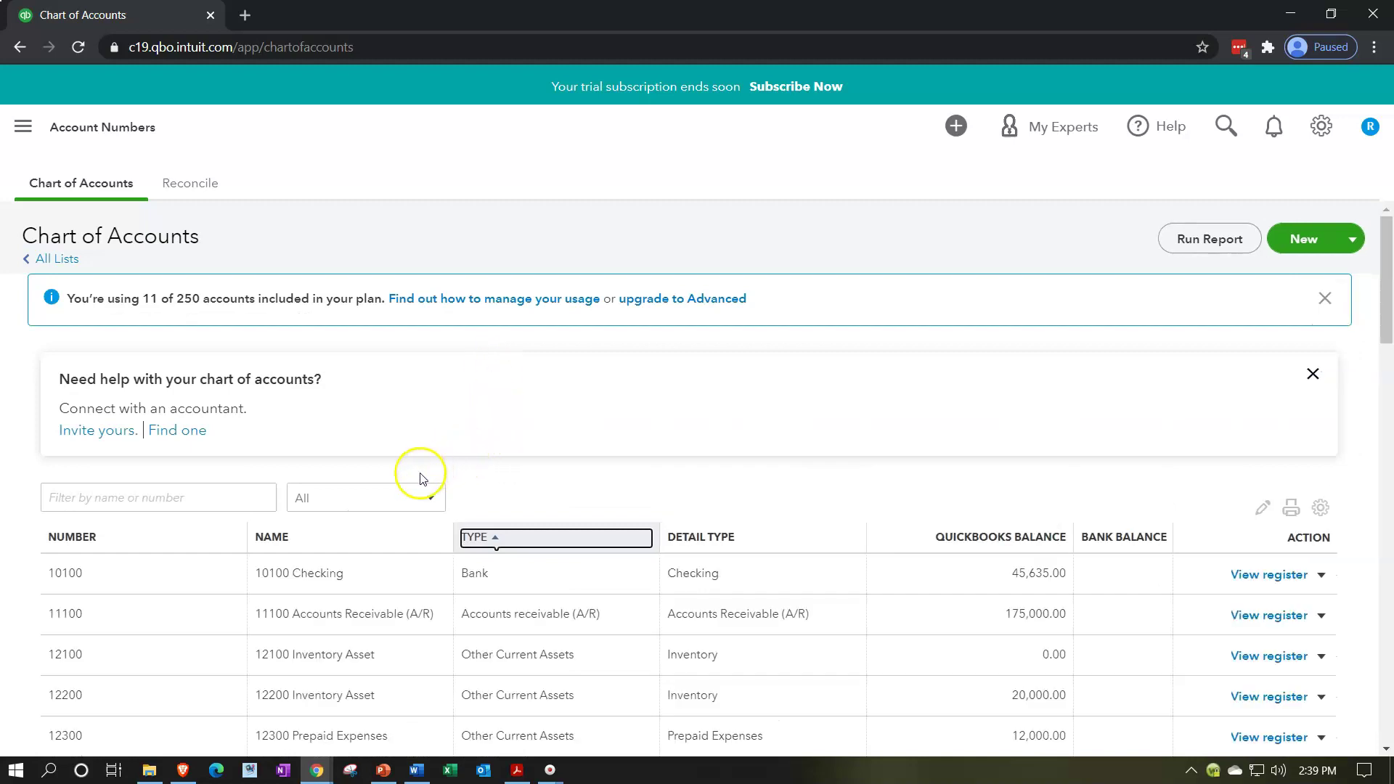
{"action": "scroll", "coordinate": [404, 503], "scroll_direction": "down", "scroll_amount": 6}
{"action": "scroll", "coordinate": [404, 504], "scroll_direction": "down", "scroll_amount": 10}
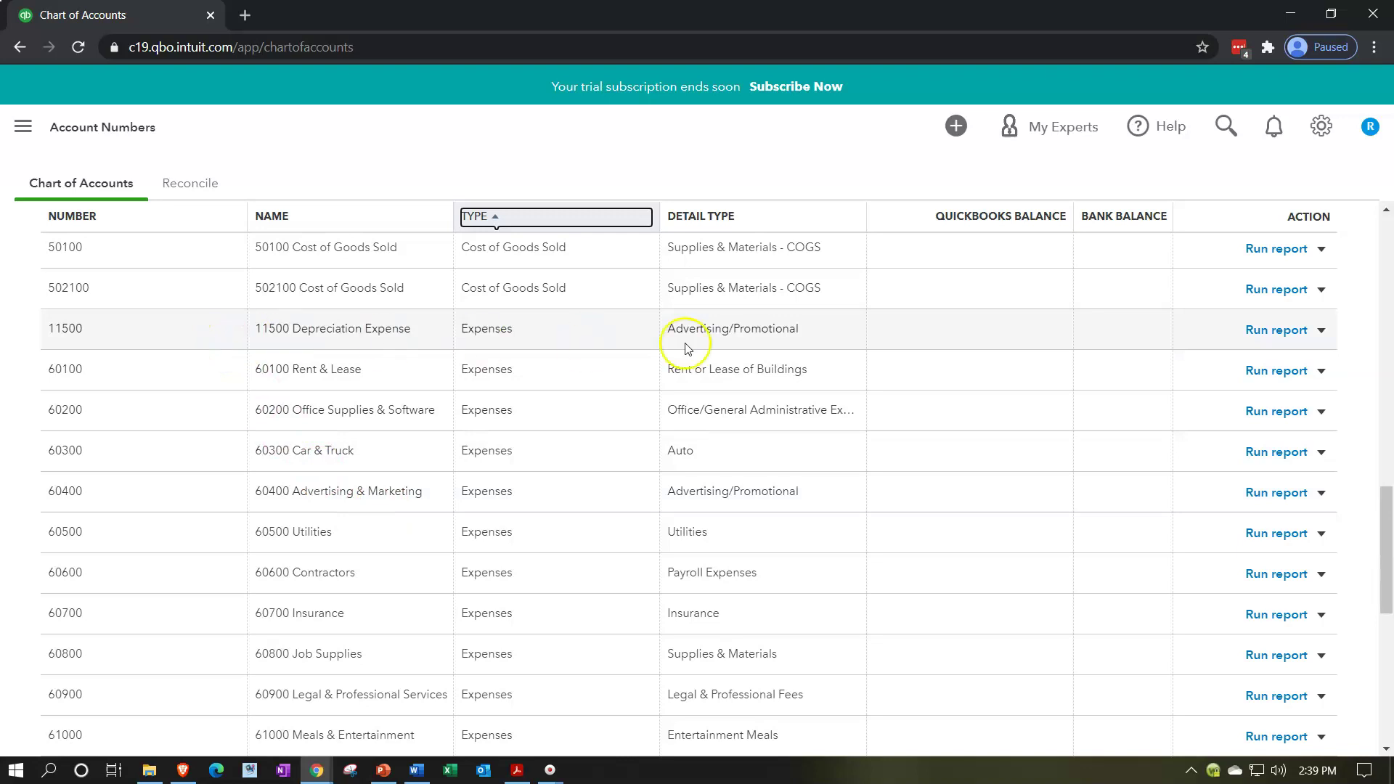
Run a report on the 11500 account, then go back to the chart of accounts
{"action": "left_click", "coordinate": [1248, 334]}
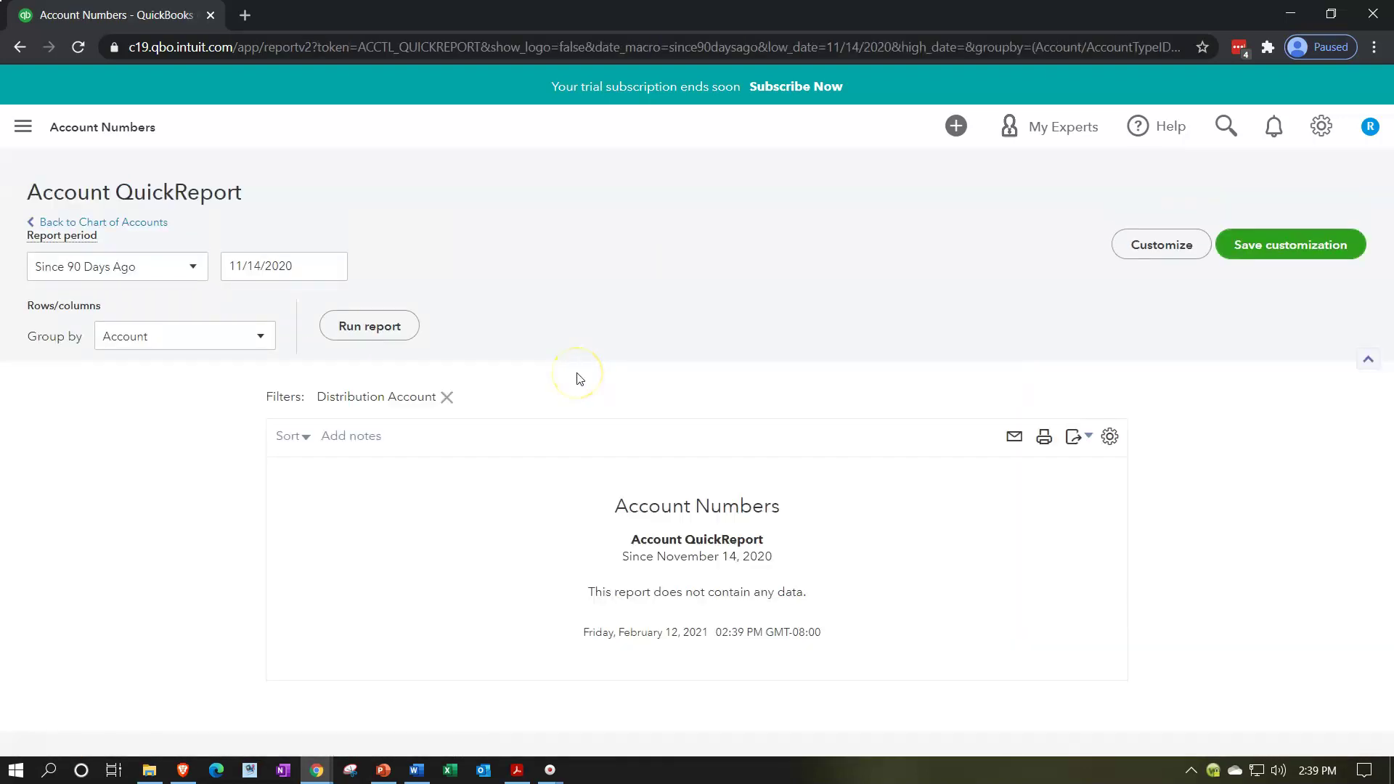
{"action": "left_click", "coordinate": [19, 47]}
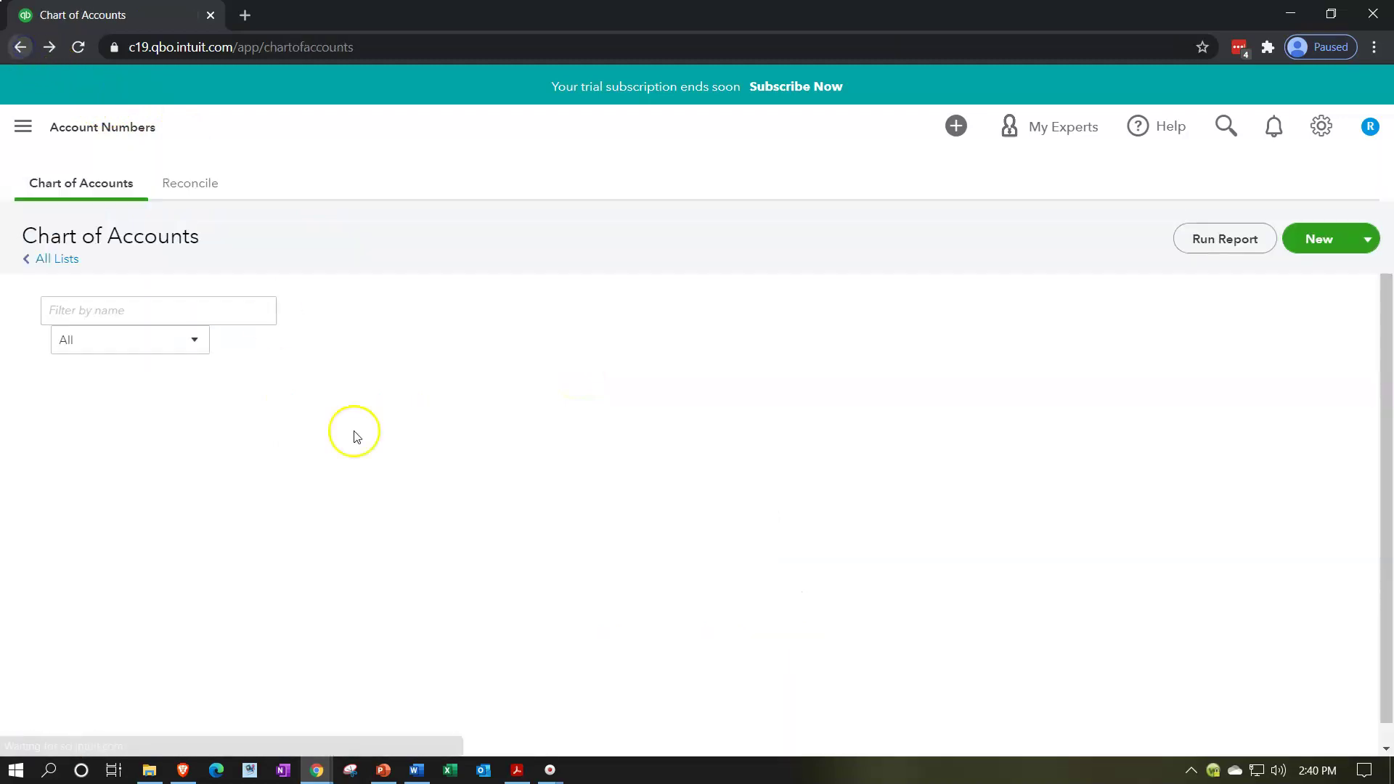
{"action": "scroll", "coordinate": [395, 601], "scroll_direction": "down", "scroll_amount": 15}
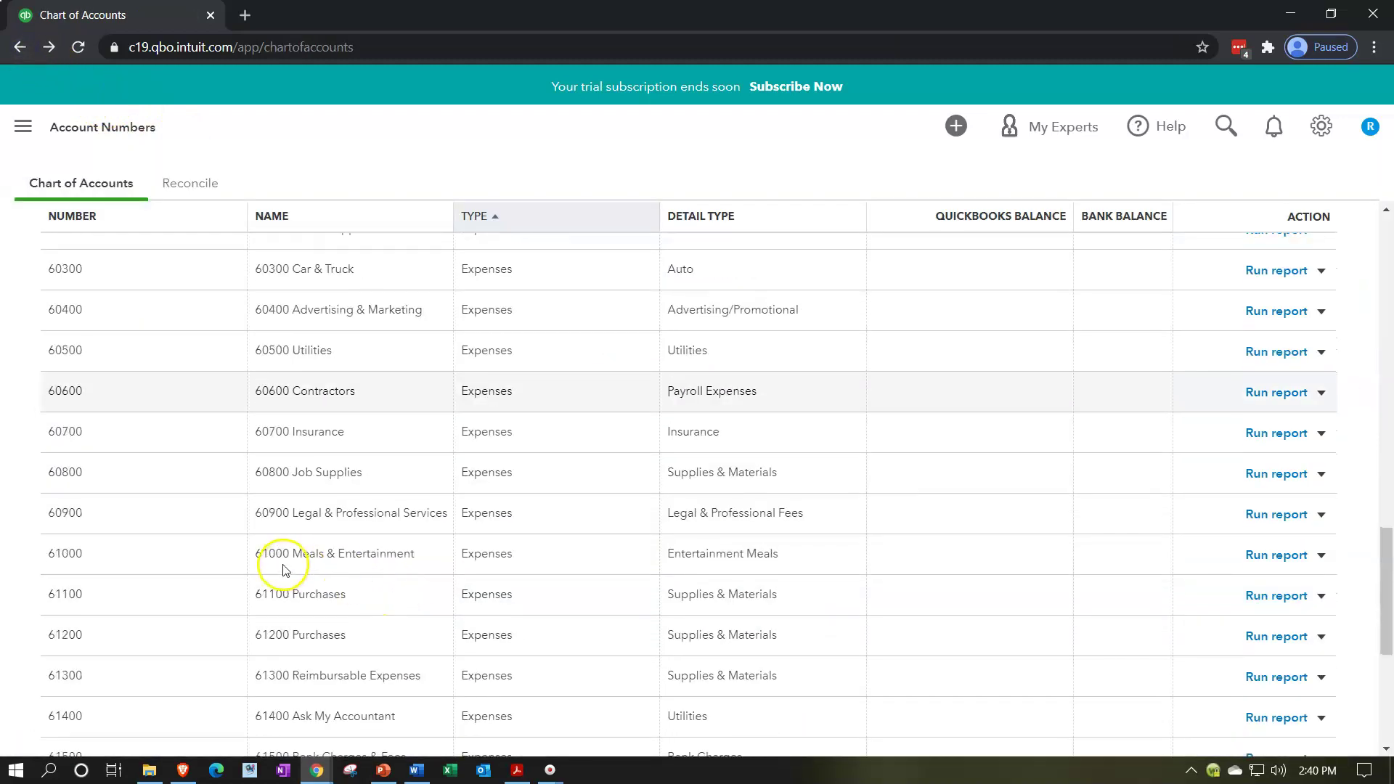
{"action": "scroll", "coordinate": [233, 541], "scroll_direction": "up", "scroll_amount": 3}
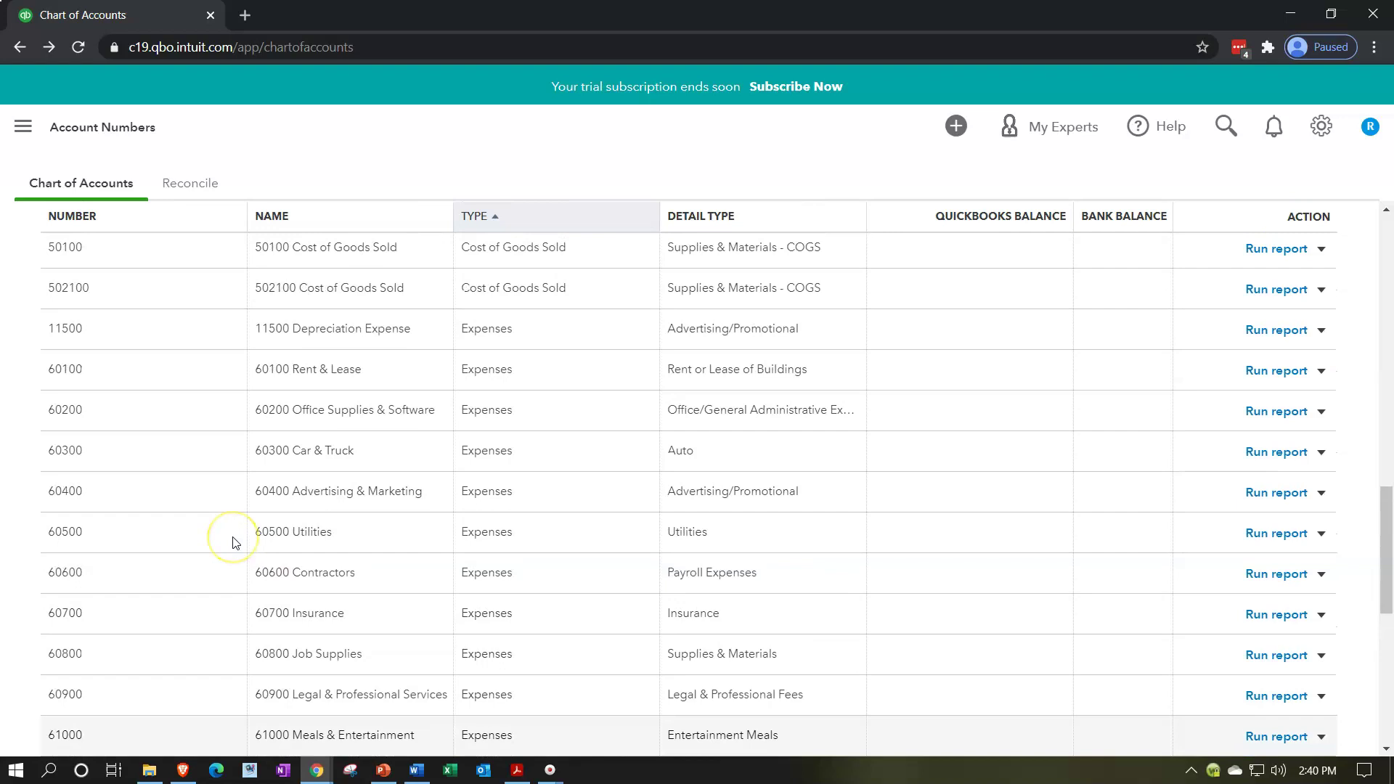
{"action": "scroll", "coordinate": [232, 541], "scroll_direction": "up", "scroll_amount": 2}
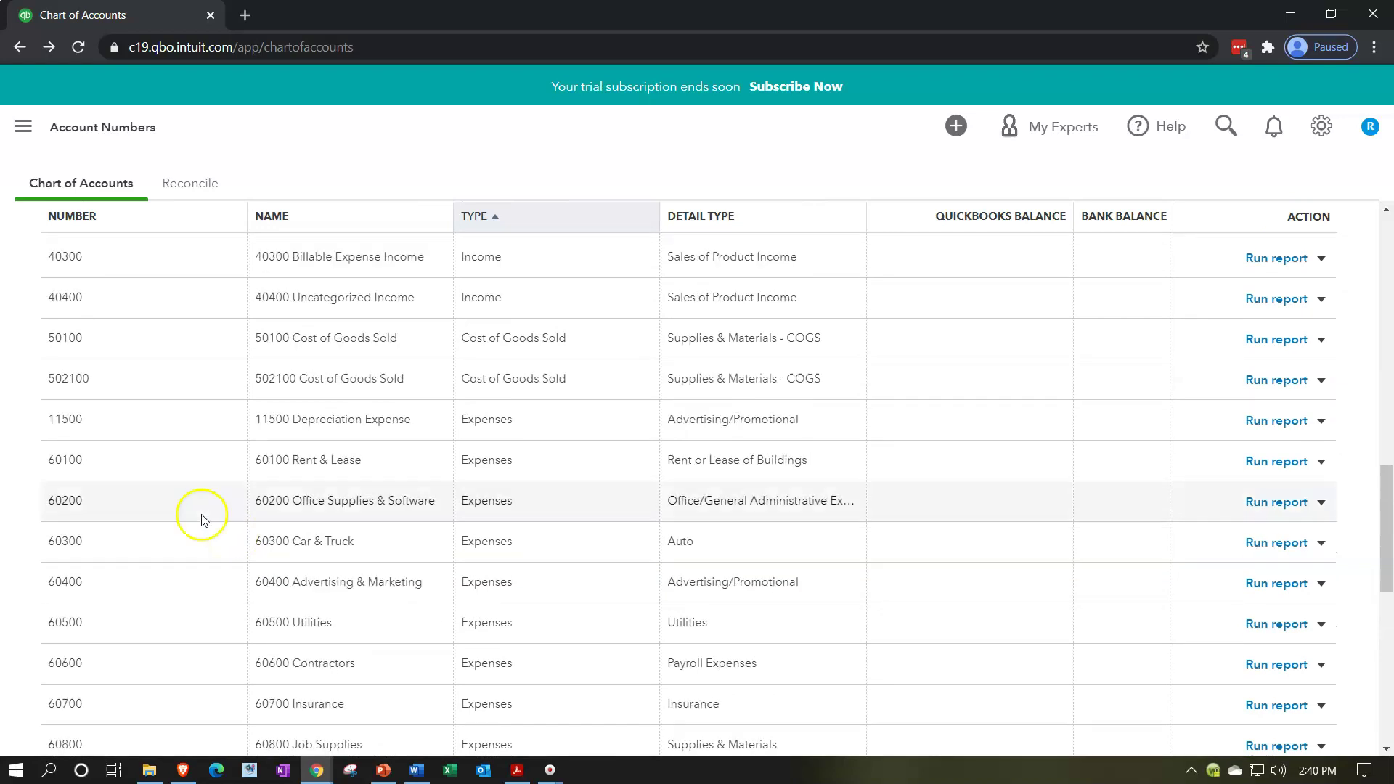
Change the Depreciation Expense account number from 11500 back to 62500 and save it
{"action": "left_click", "coordinate": [1323, 422]}
{"action": "left_click", "coordinate": [1230, 445]}
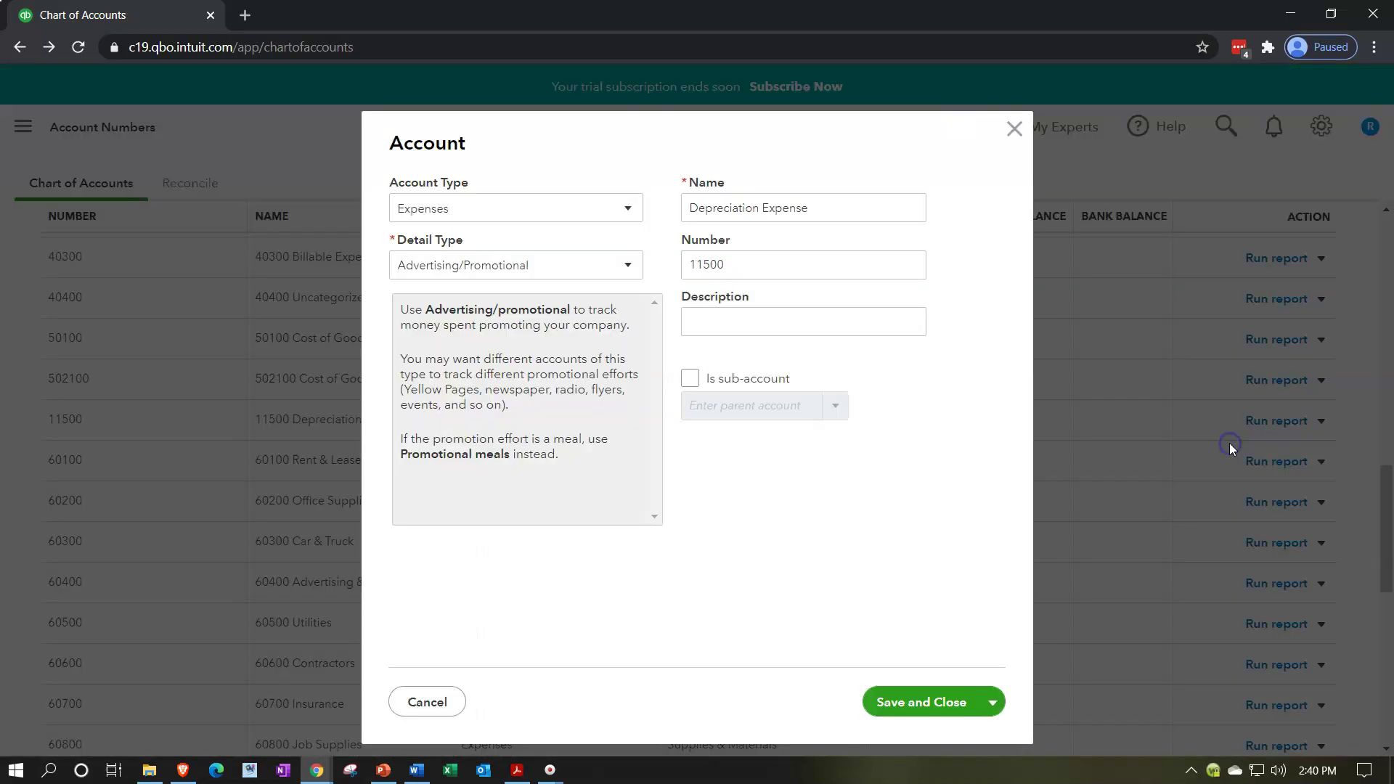
{"action": "double_click", "coordinate": [703, 264]}
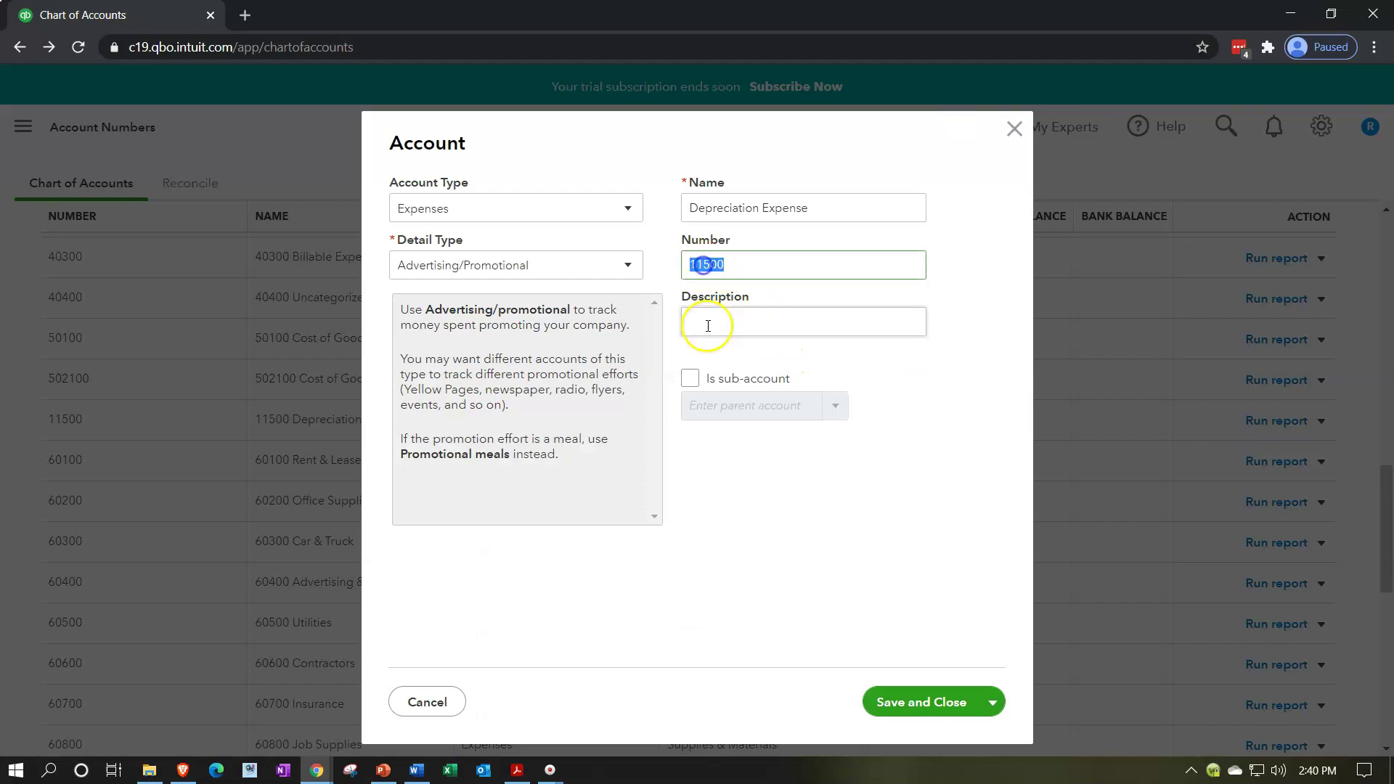
{"action": "key", "text": "Right"}
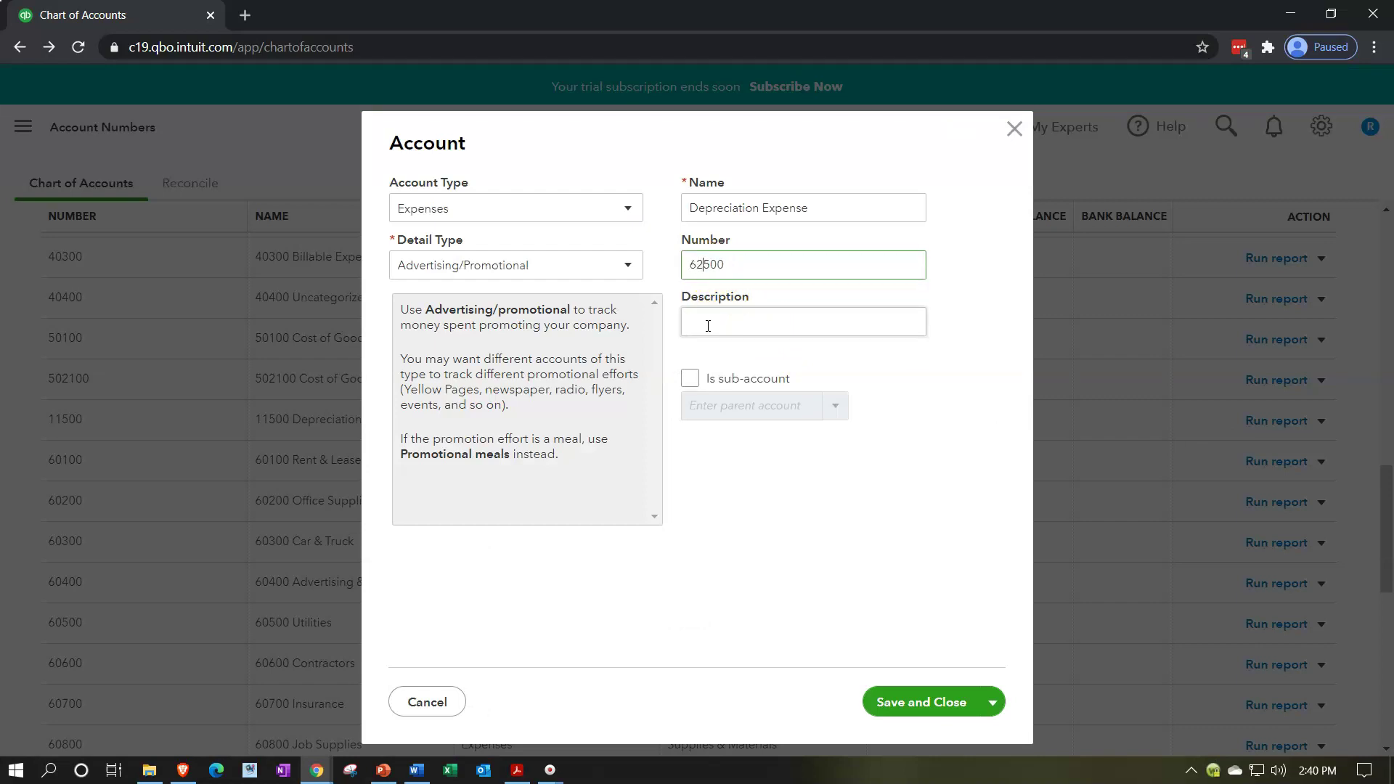
{"action": "left_click", "coordinate": [939, 696]}
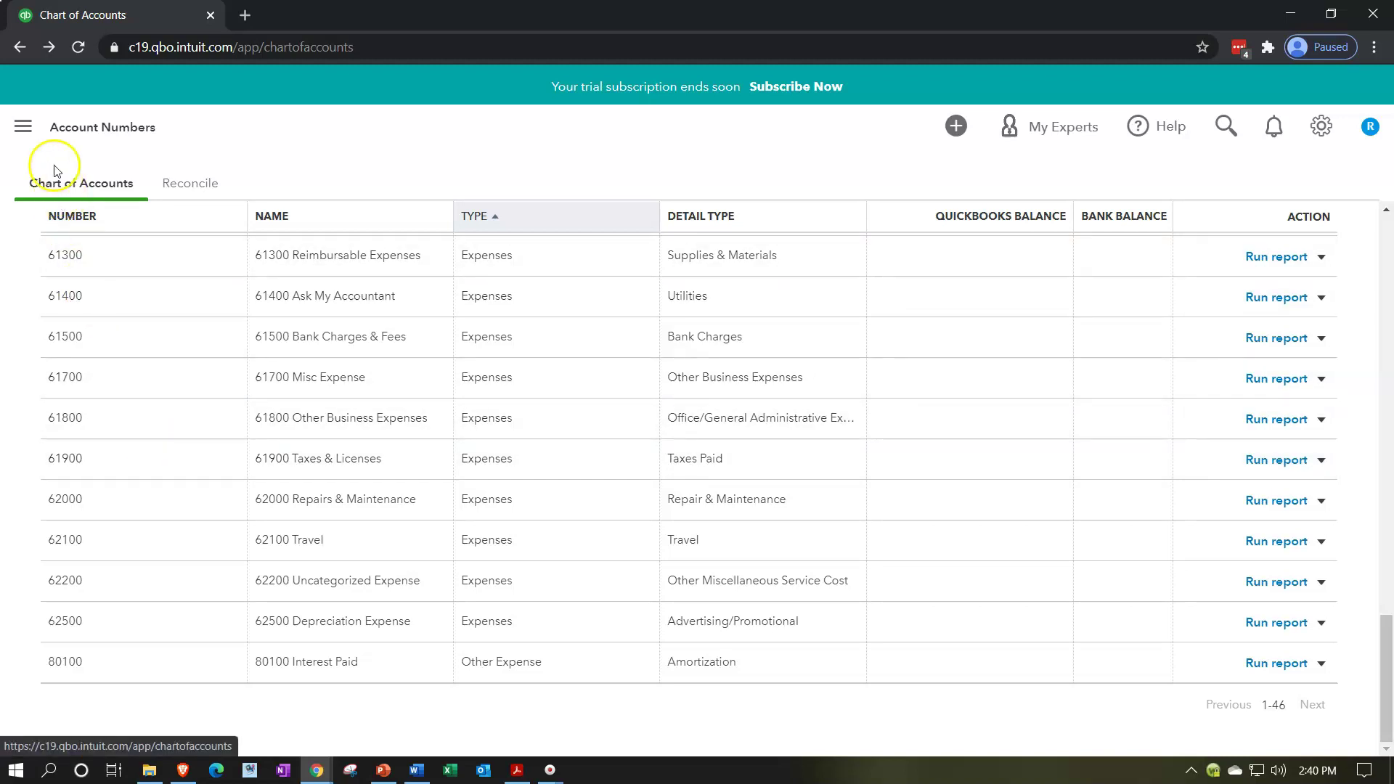
Show the sidebar's new-transaction list, then close it without choosing anything
{"action": "left_click", "coordinate": [28, 131]}
{"action": "left_click", "coordinate": [63, 181]}
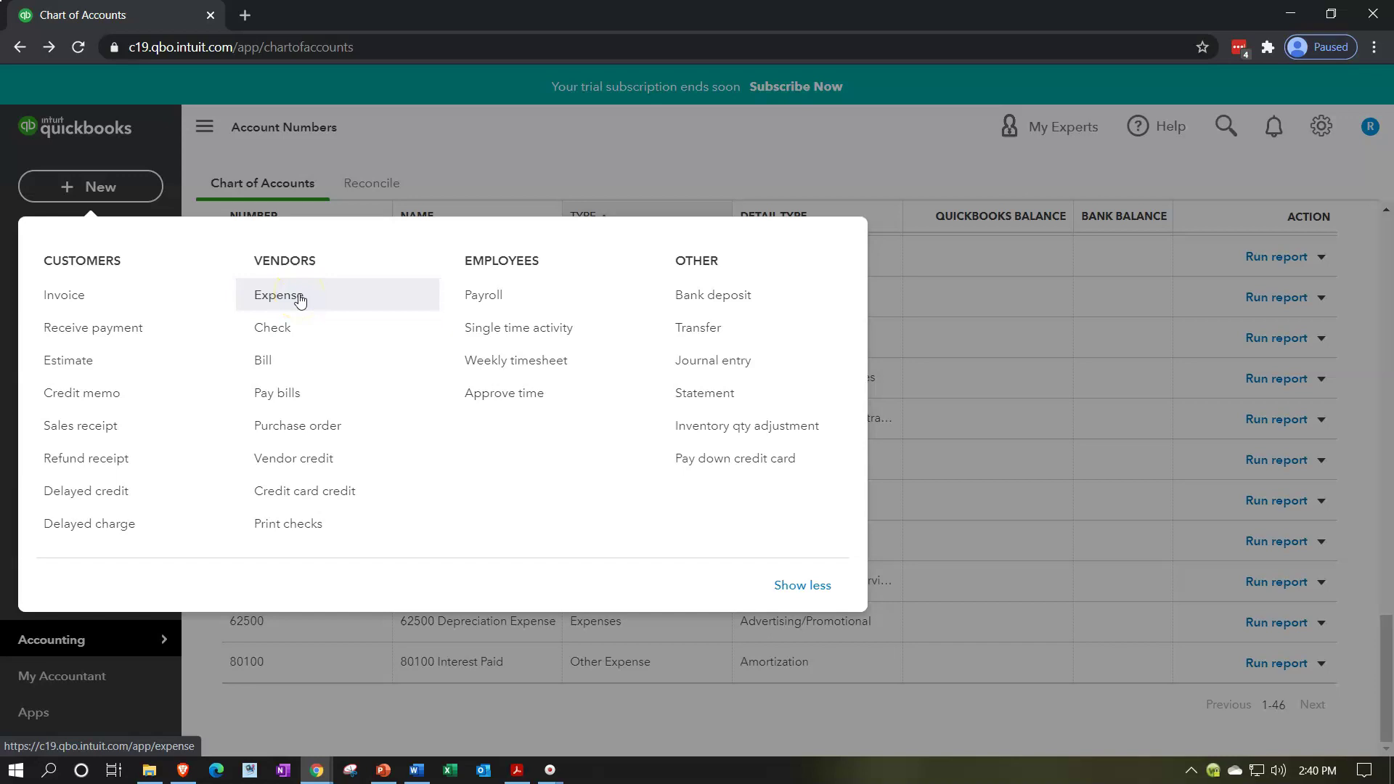
{"action": "left_click", "coordinate": [545, 142]}
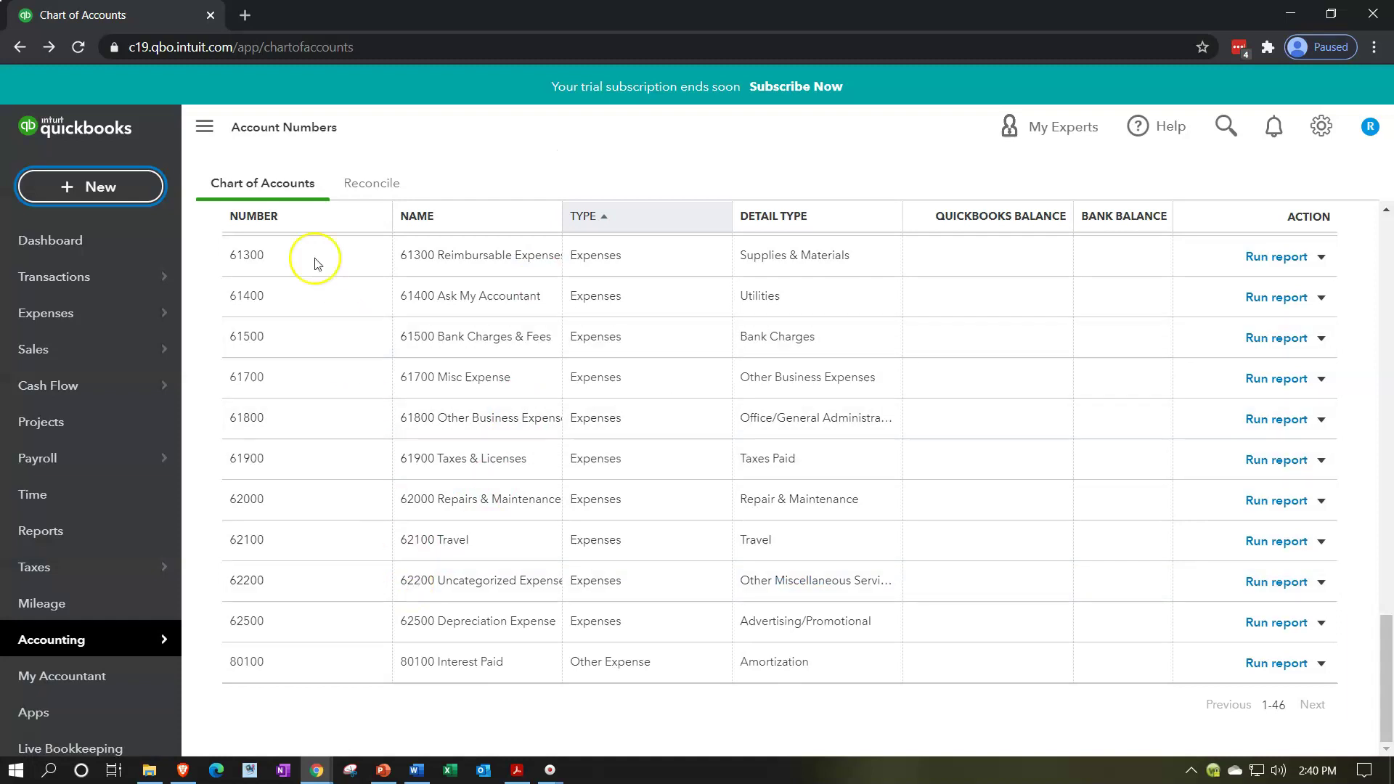
Duplicate the Chart of Accounts tab and start a new Expense in the new tab
{"action": "right_click", "coordinate": [158, 18]}
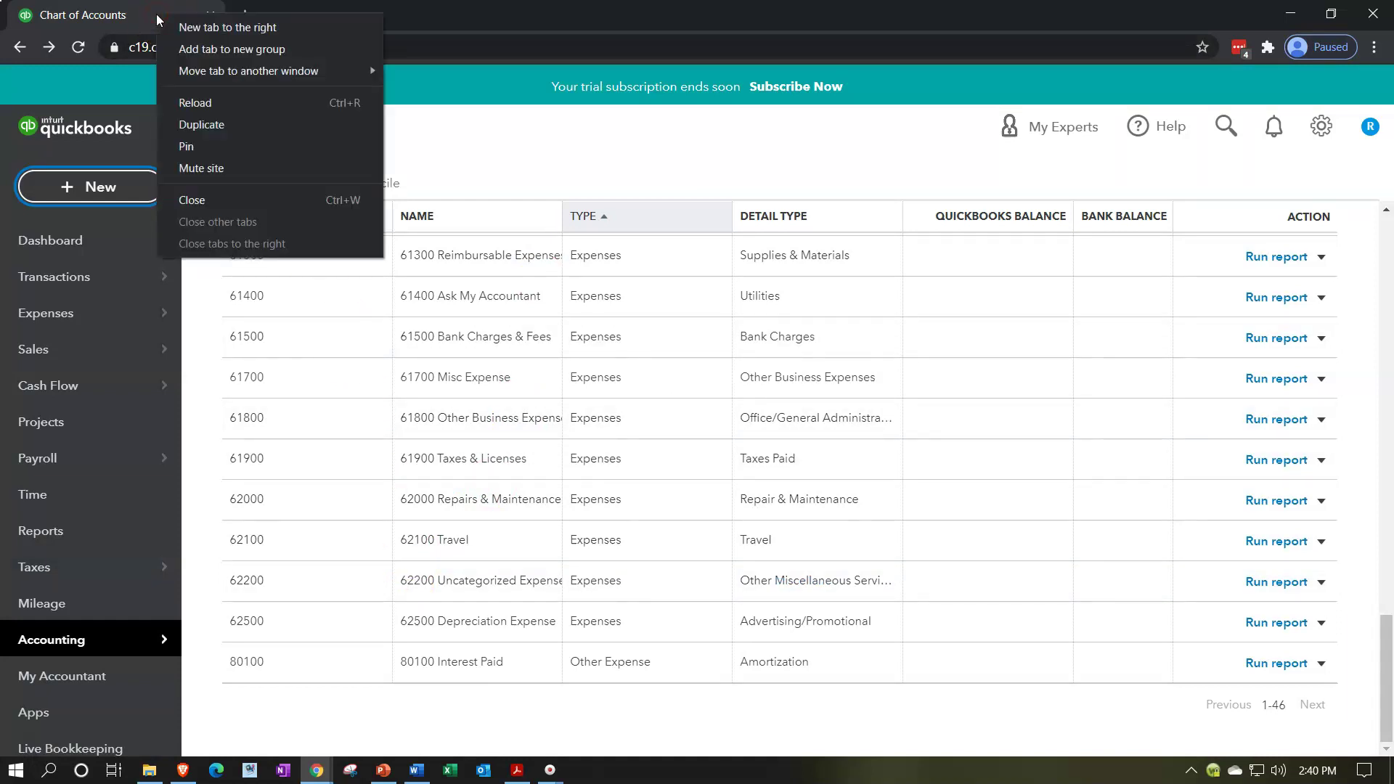
{"action": "left_click", "coordinate": [204, 125]}
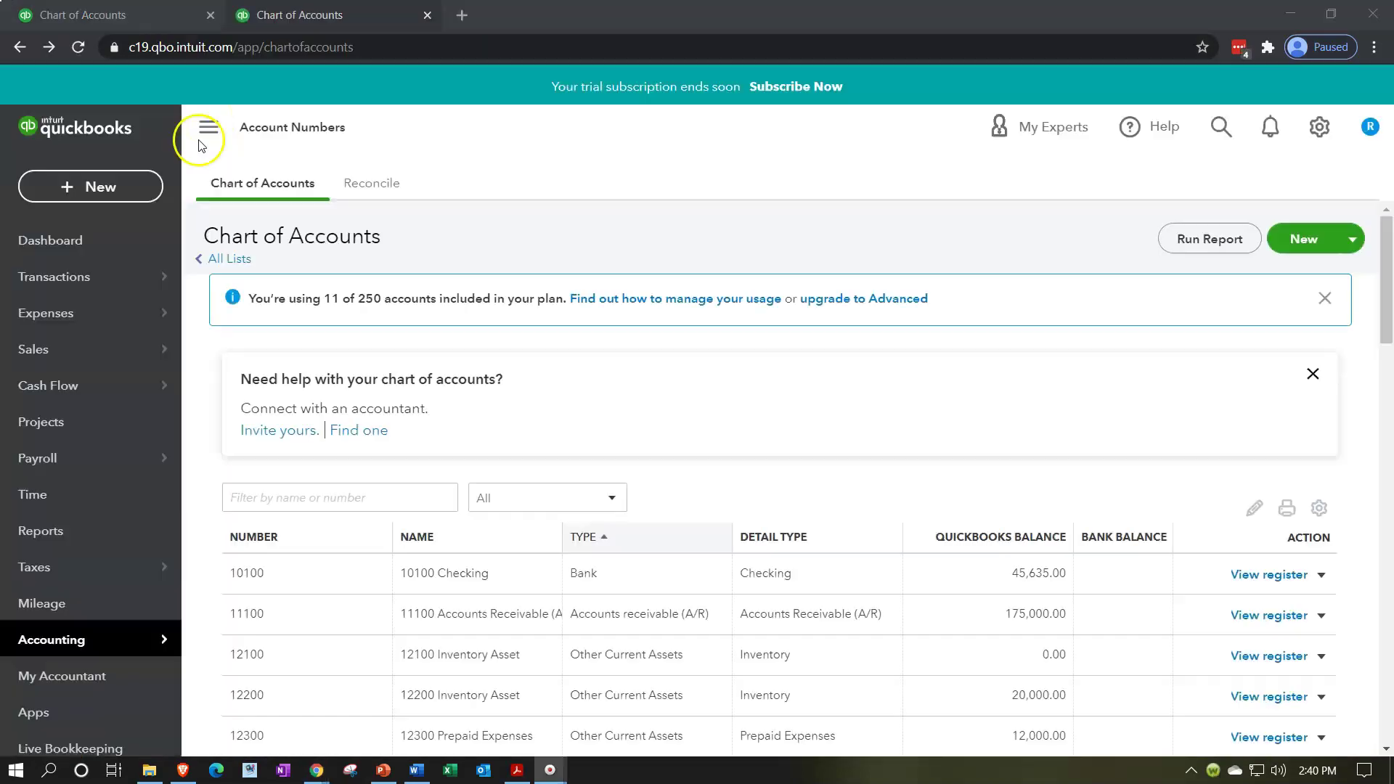
{"action": "left_click", "coordinate": [89, 187]}
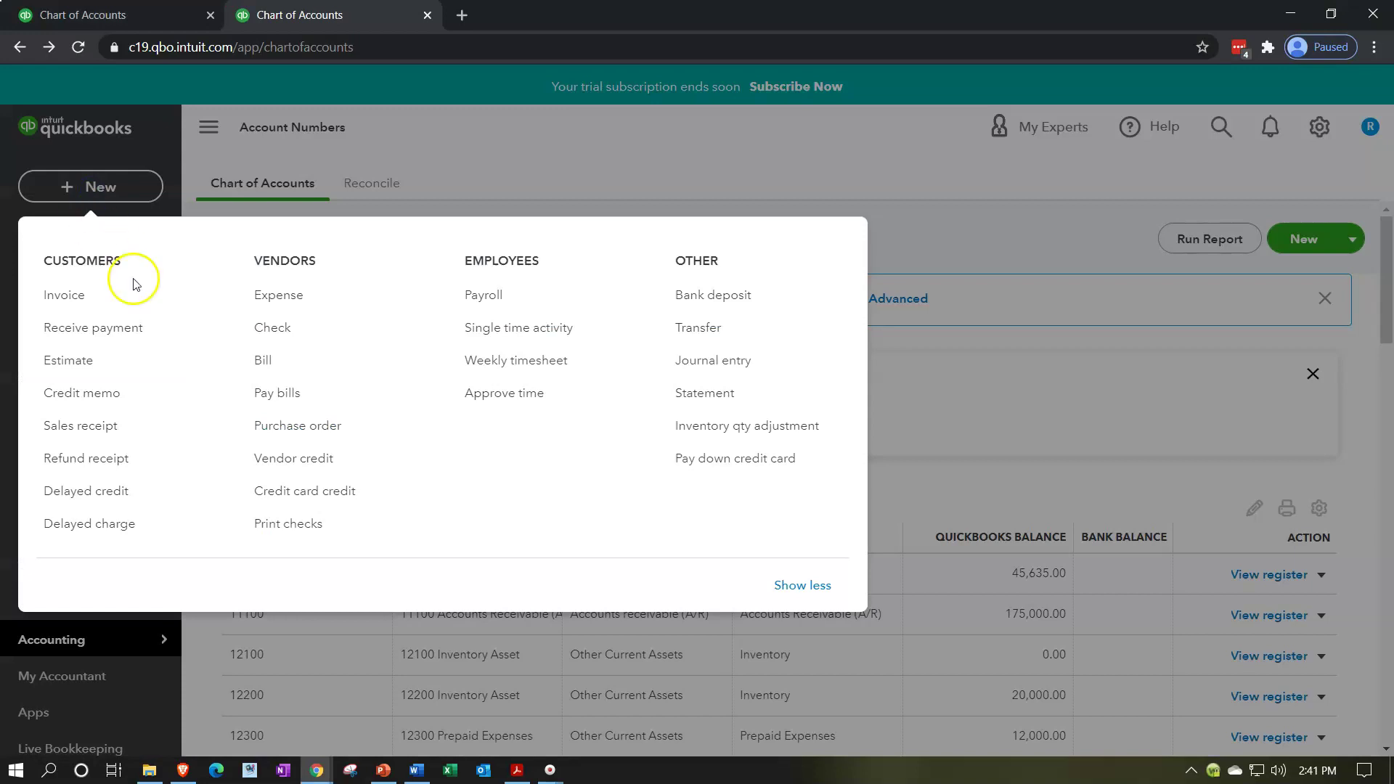
{"action": "left_click", "coordinate": [278, 295]}
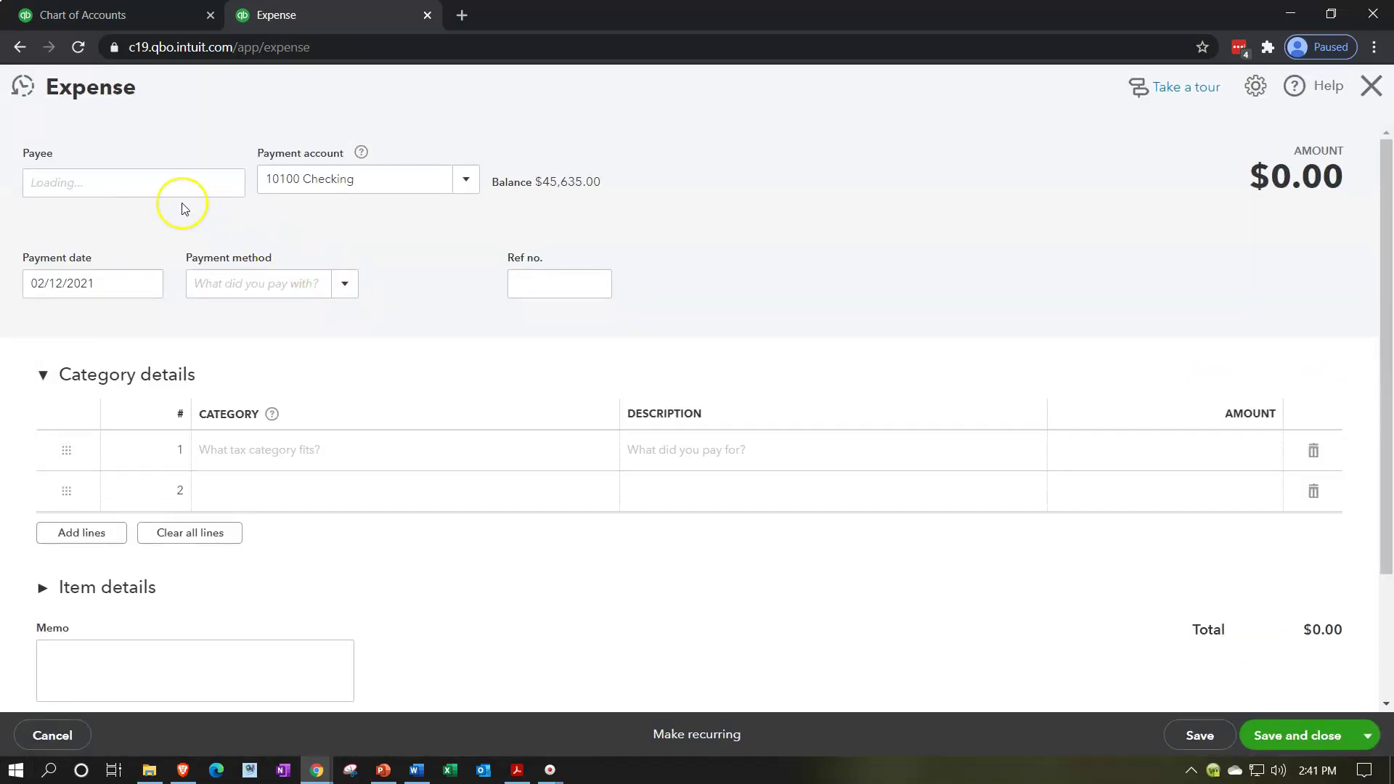
{"action": "left_click", "coordinate": [106, 181]}
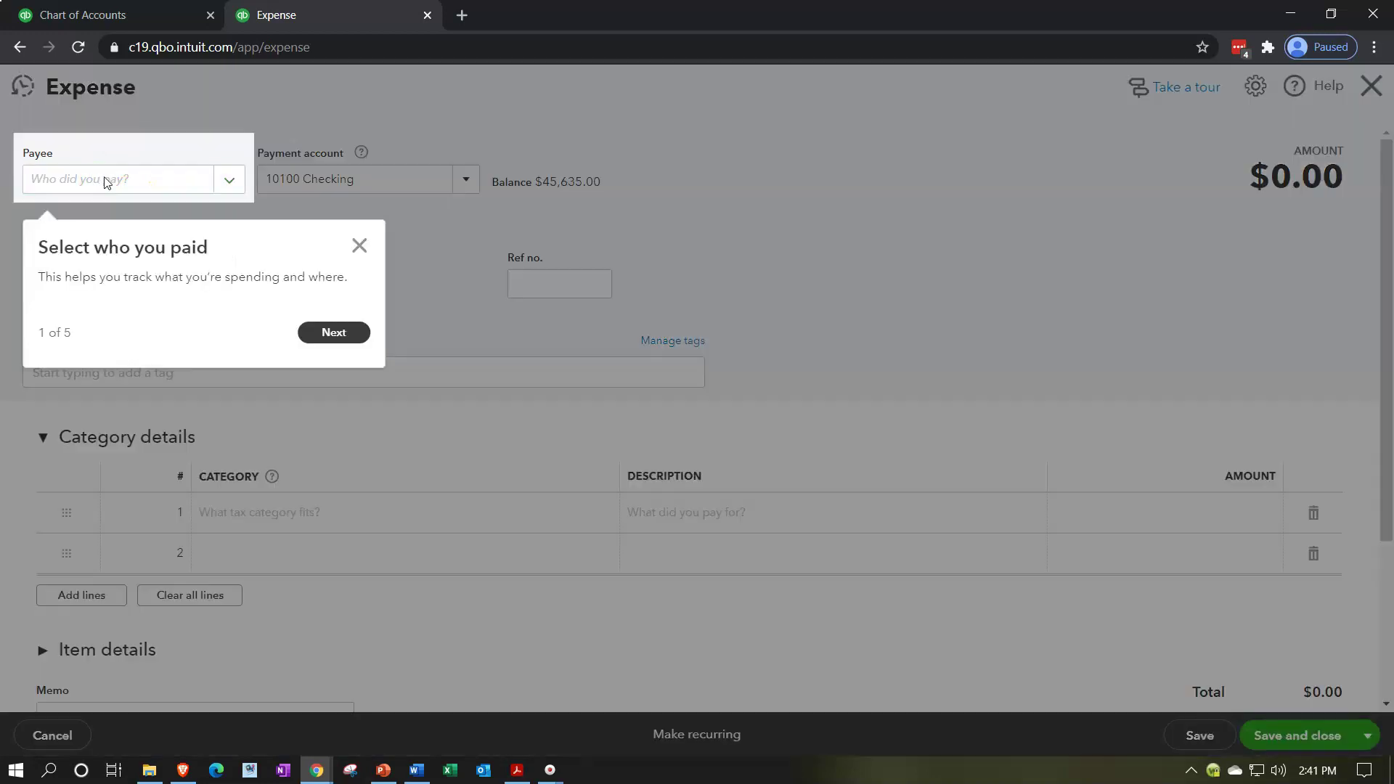
Dismiss the tour popup and add Vendor 2 as a new vendor and the expense's payee
{"action": "left_click", "coordinate": [359, 245]}
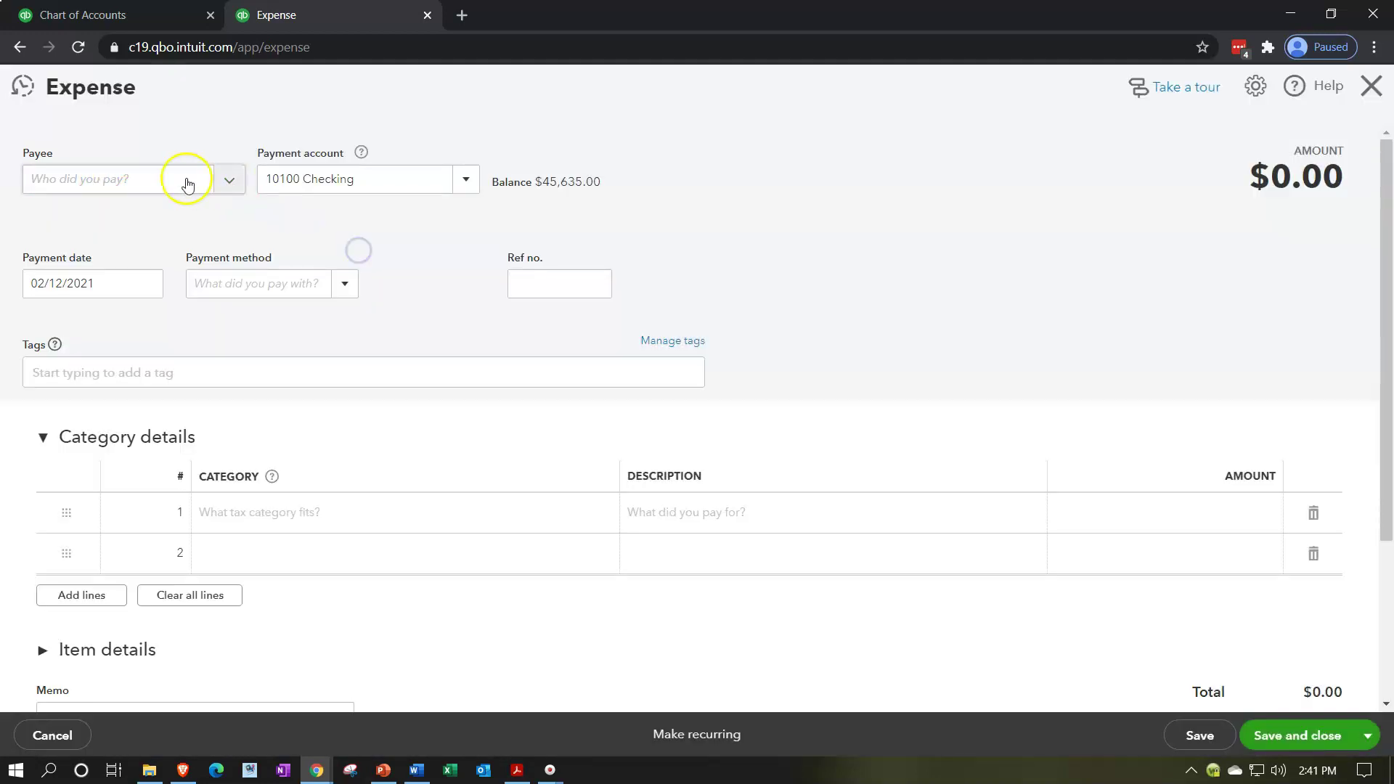
{"action": "left_click", "coordinate": [149, 182]}
{"action": "type", "text": "Ven"}
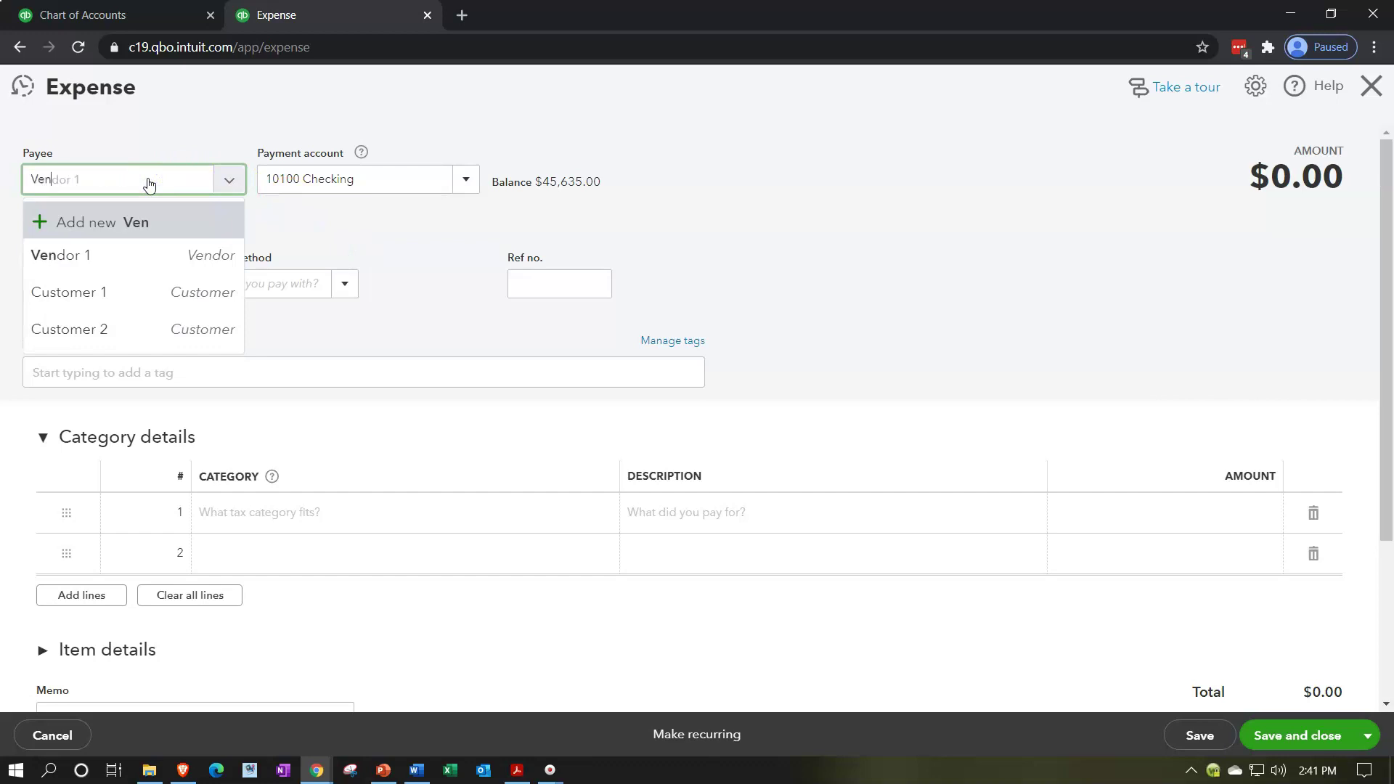
{"action": "type", "text": "dor 2"}
{"action": "key", "text": "Tab"}
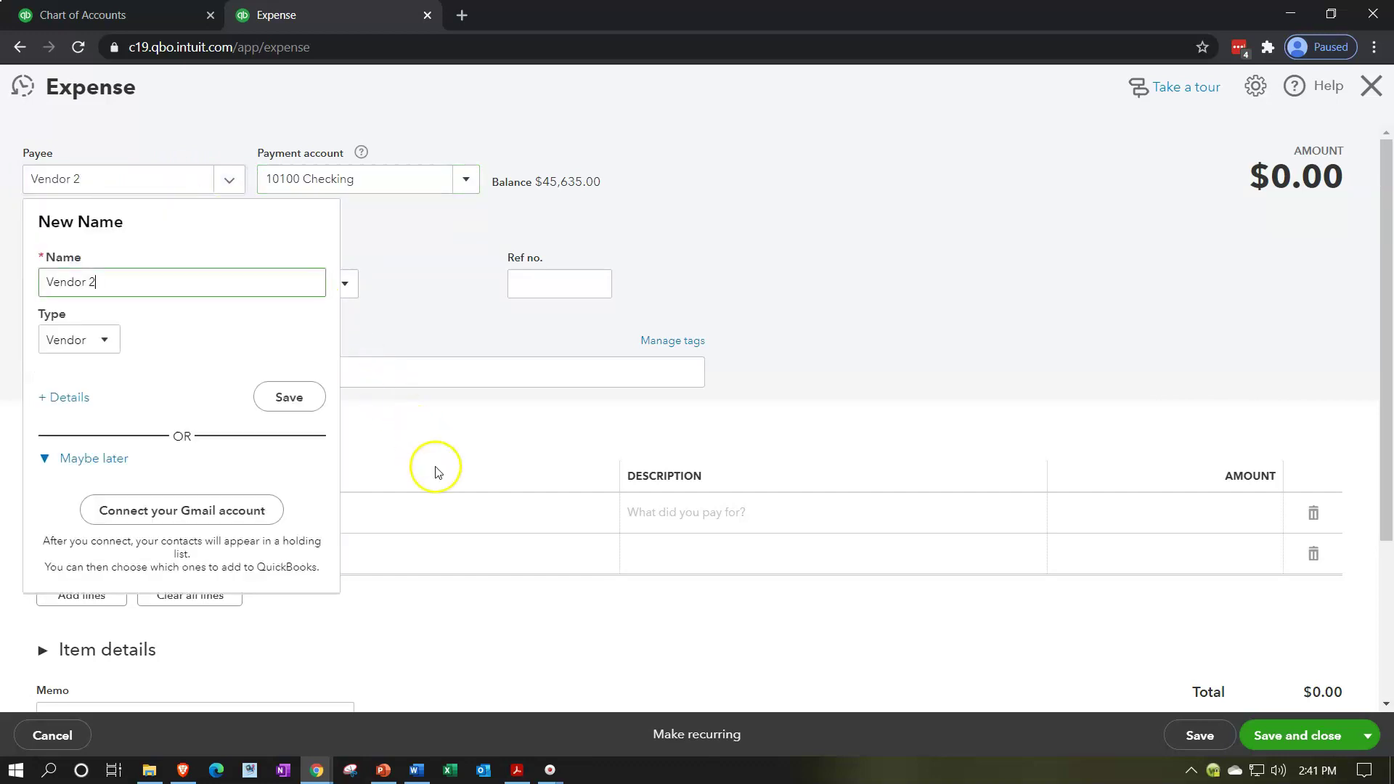
{"action": "left_click", "coordinate": [303, 400]}
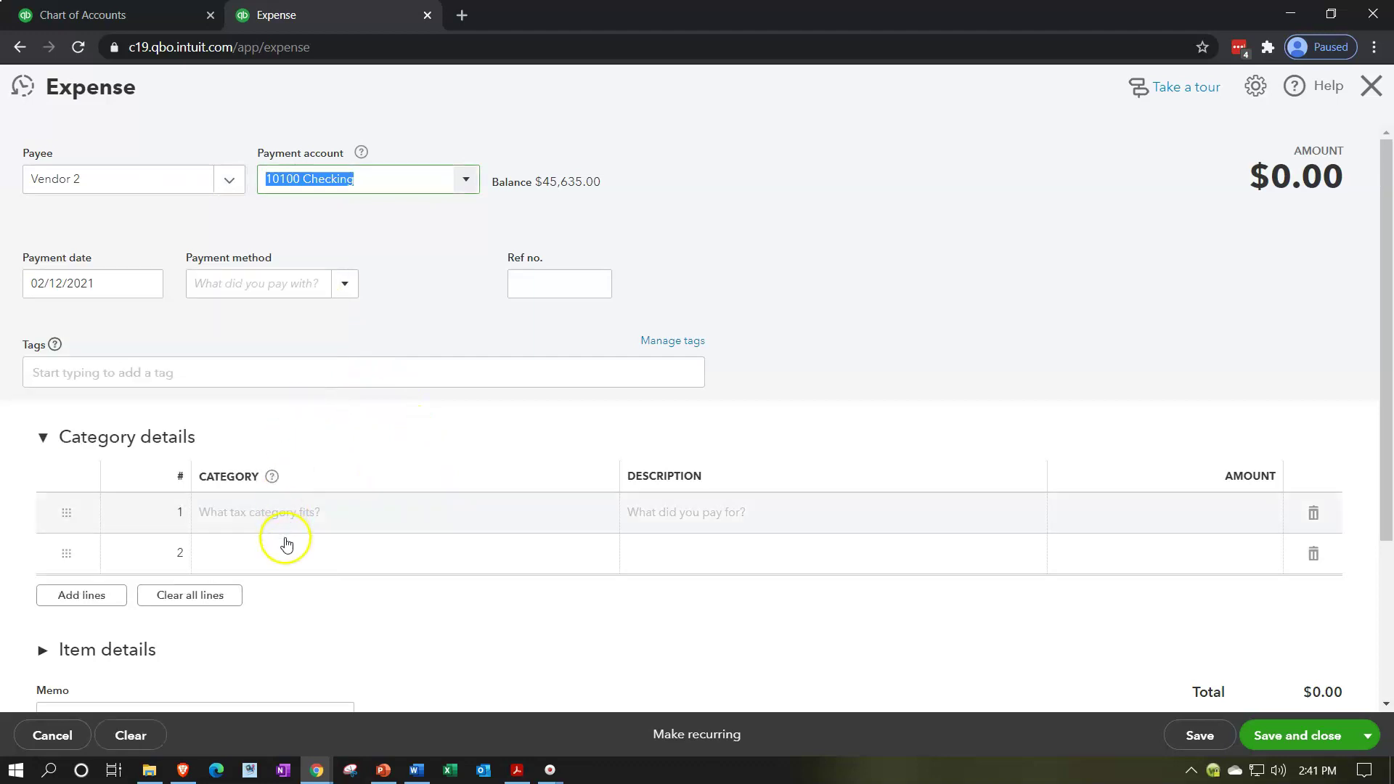
Enter 'Test Expense' in the first line's Category field
{"action": "left_click", "coordinate": [292, 515]}
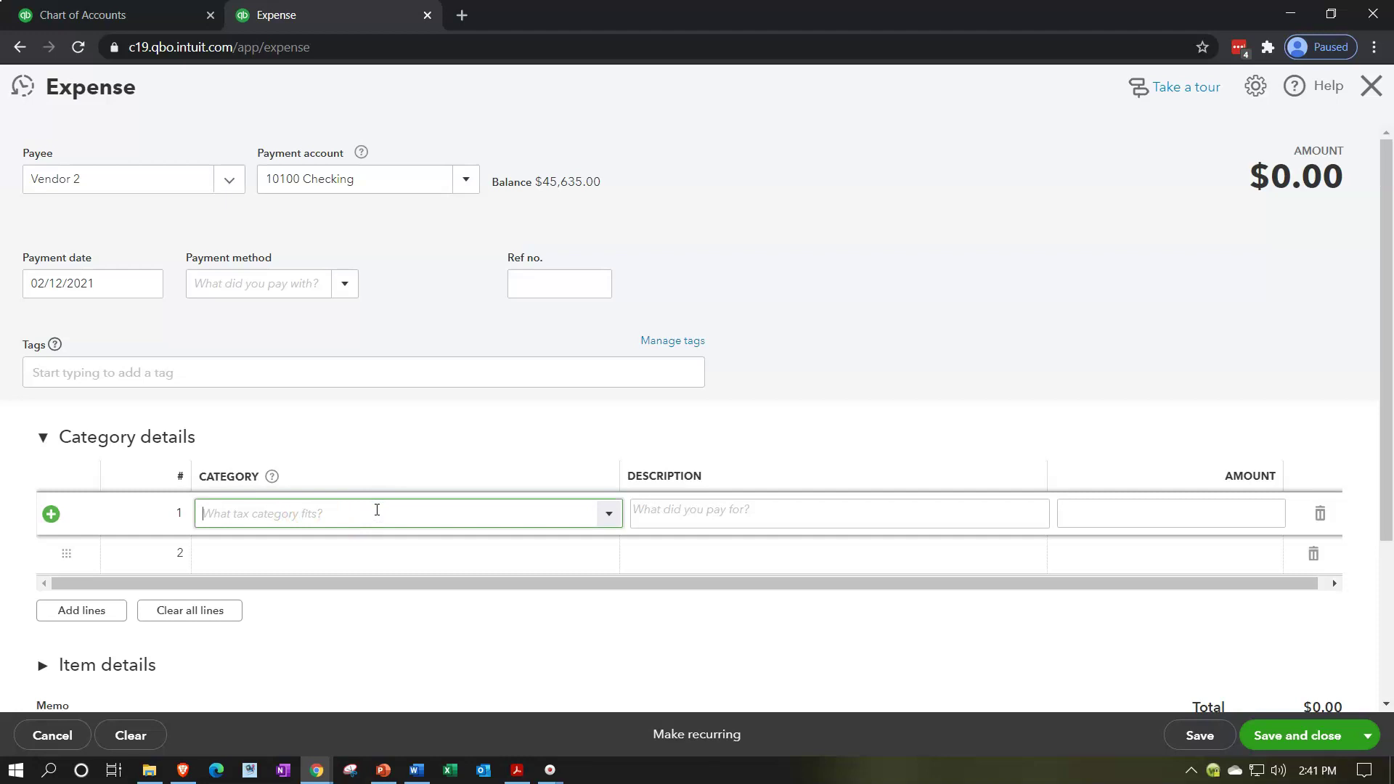
{"action": "type", "text": "Test"}
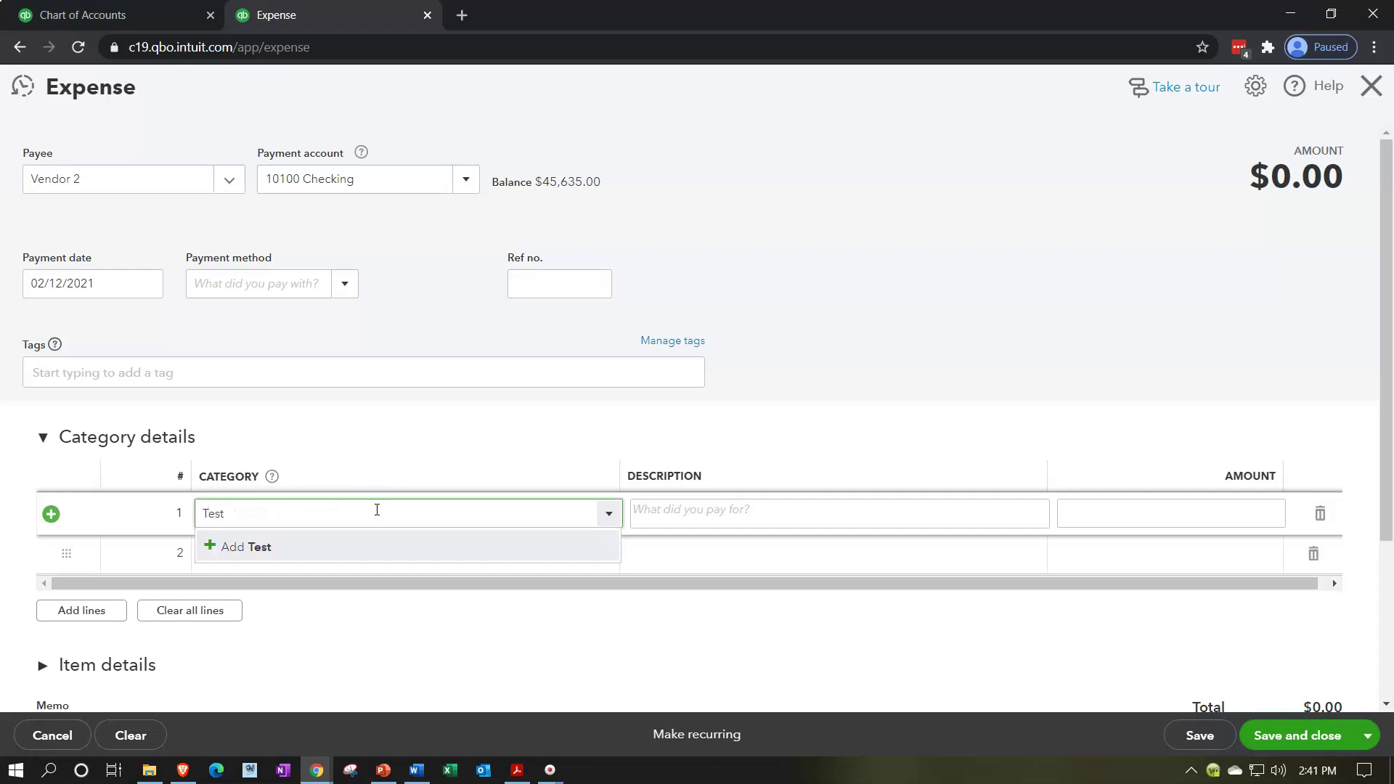
{"action": "type", "text": " Expense"}
{"action": "key", "text": "Return"}
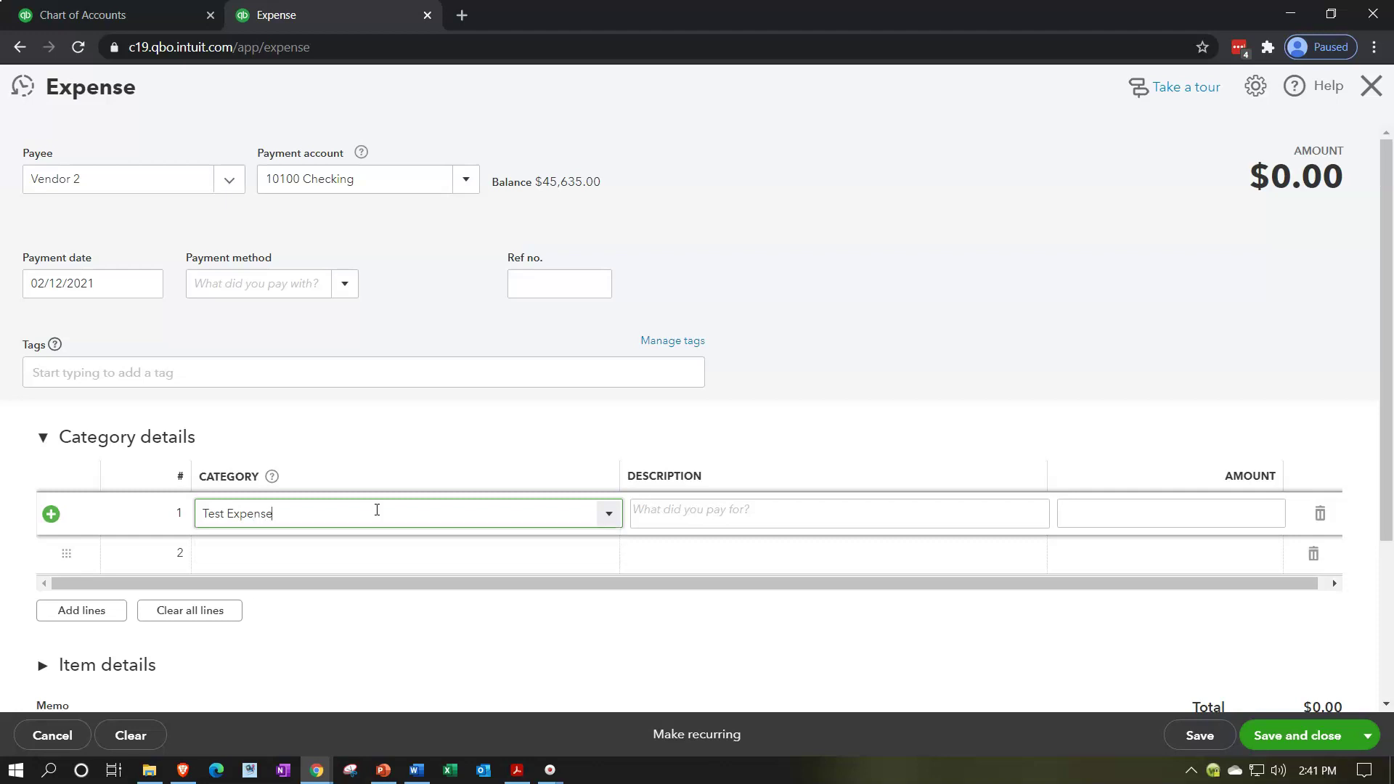
Create Test Expense as a new Expenses-type account and save it as line 1's category
{"action": "left_click", "coordinate": [546, 281]}
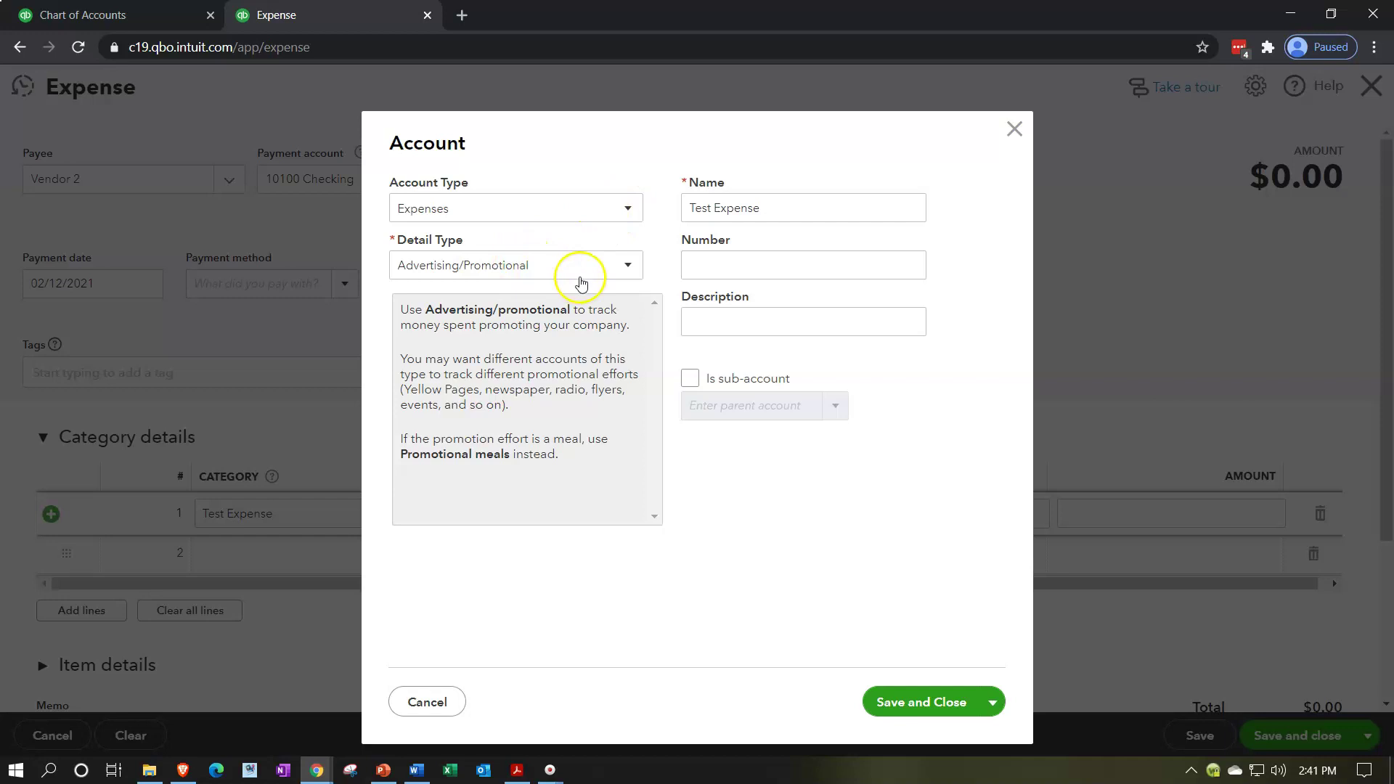
{"action": "left_click", "coordinate": [711, 210]}
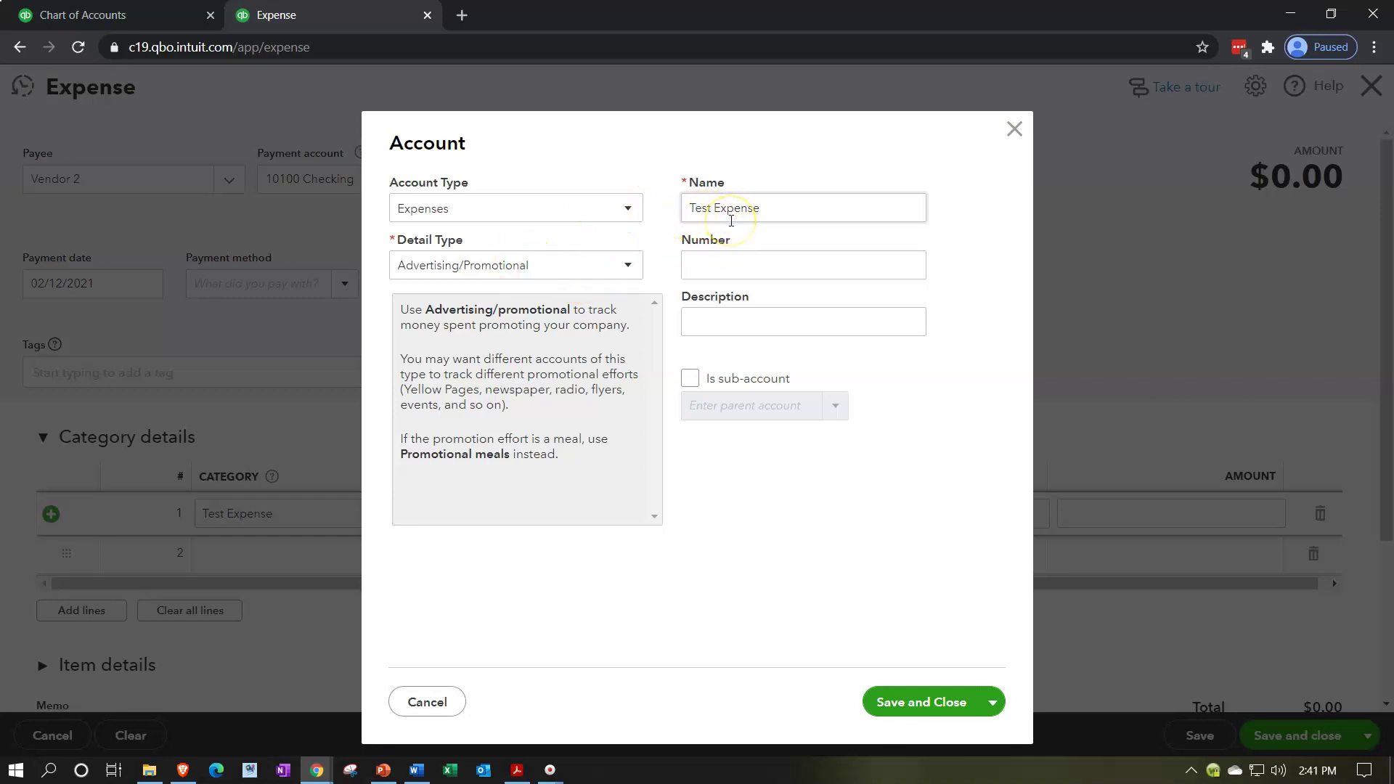
{"action": "left_click", "coordinate": [714, 261]}
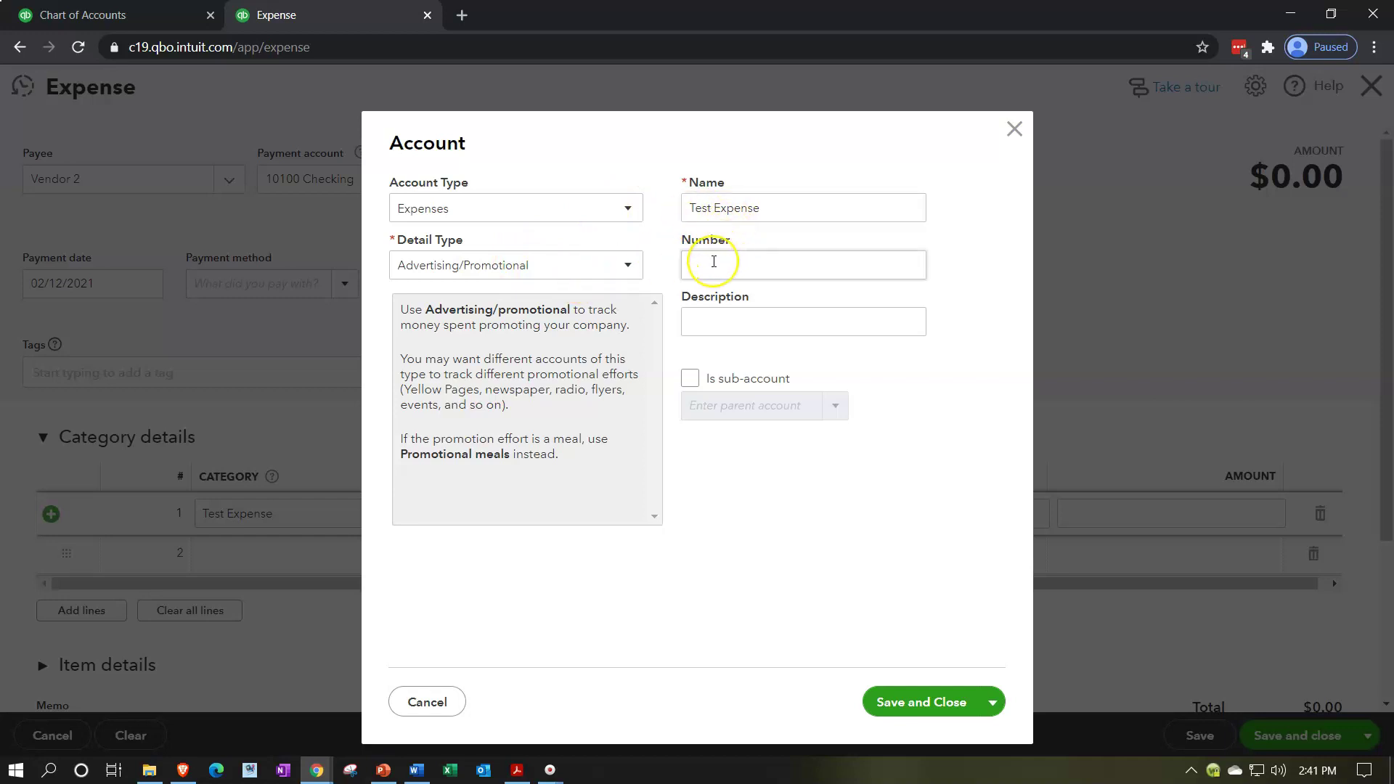
{"action": "left_click", "coordinate": [677, 260]}
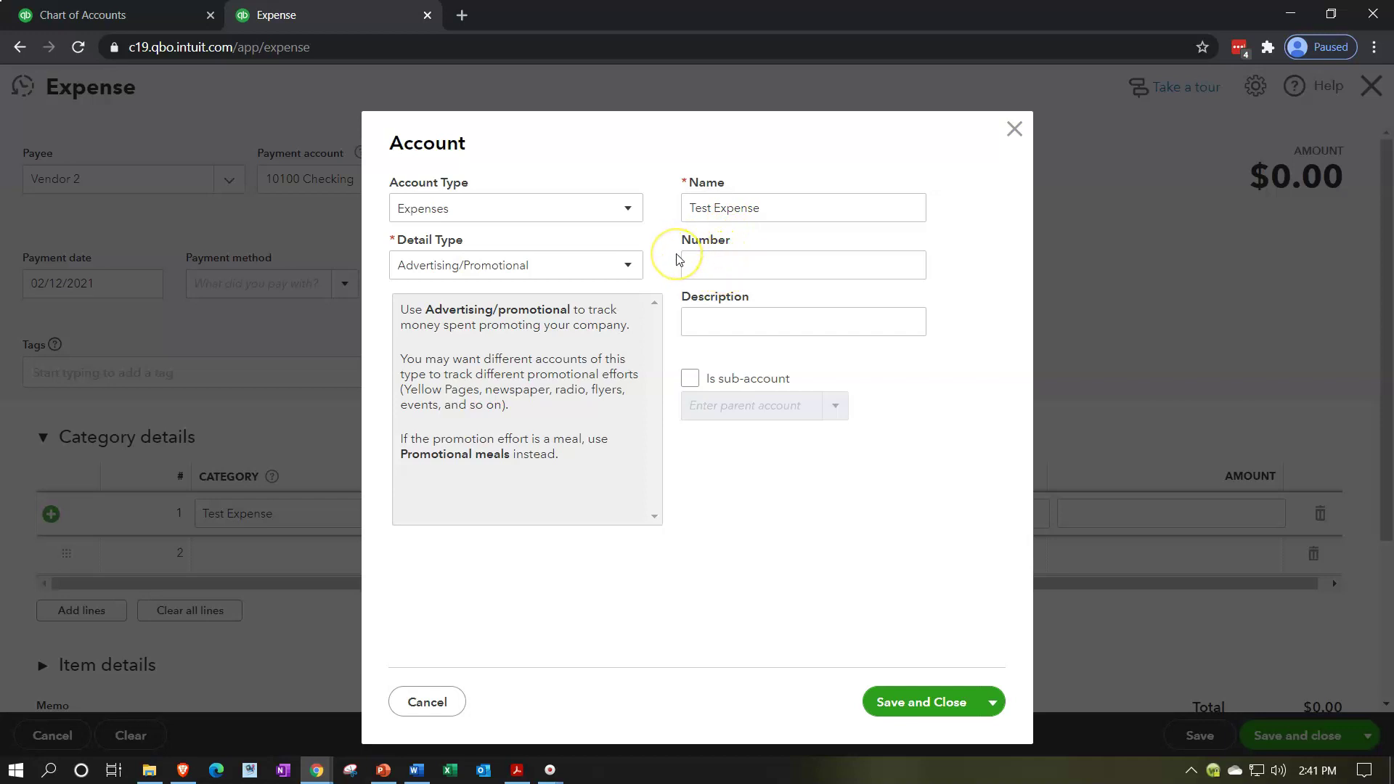
{"action": "left_click", "coordinate": [628, 216]}
{"action": "left_click", "coordinate": [699, 263]}
{"action": "left_click", "coordinate": [908, 714]}
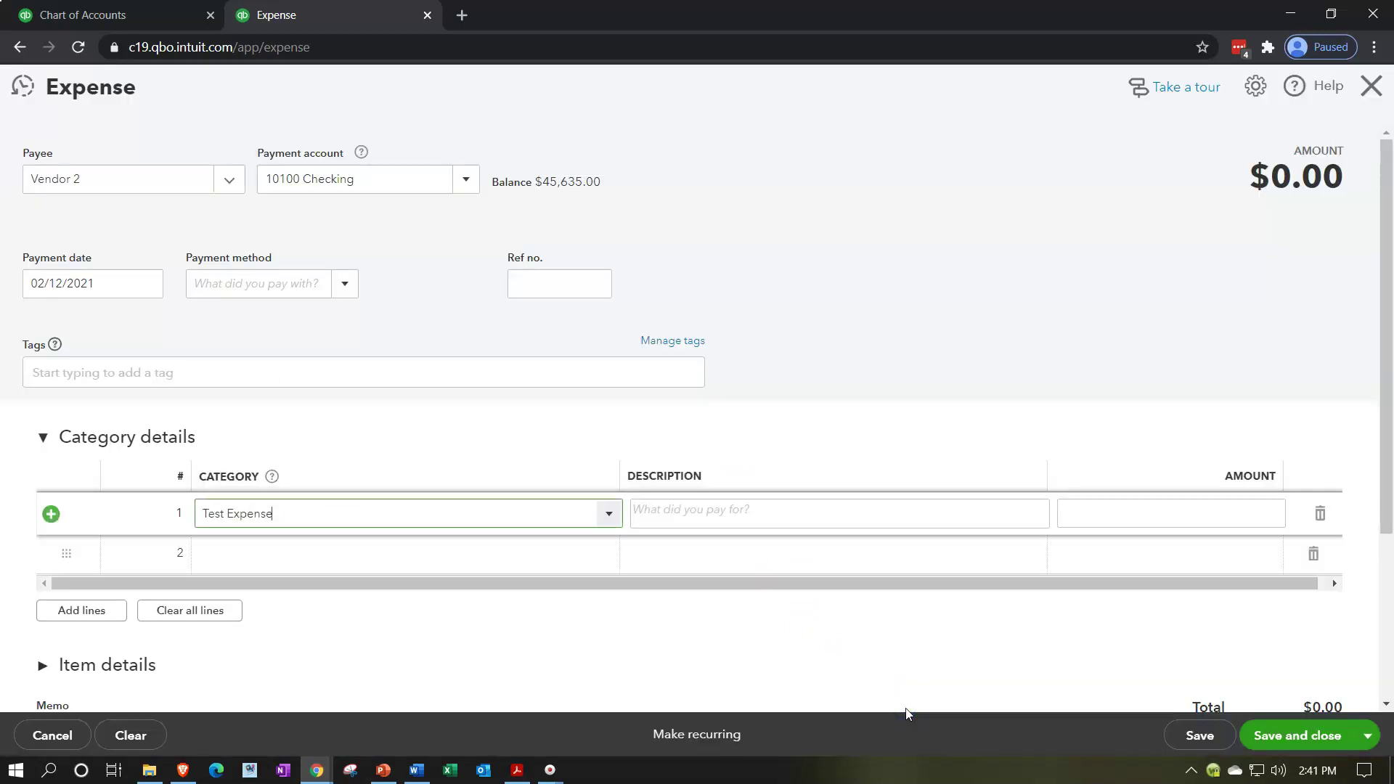
Enter 100 as the first expense line's amount
{"action": "left_click", "coordinate": [1141, 513]}
{"action": "type", "text": "100"}
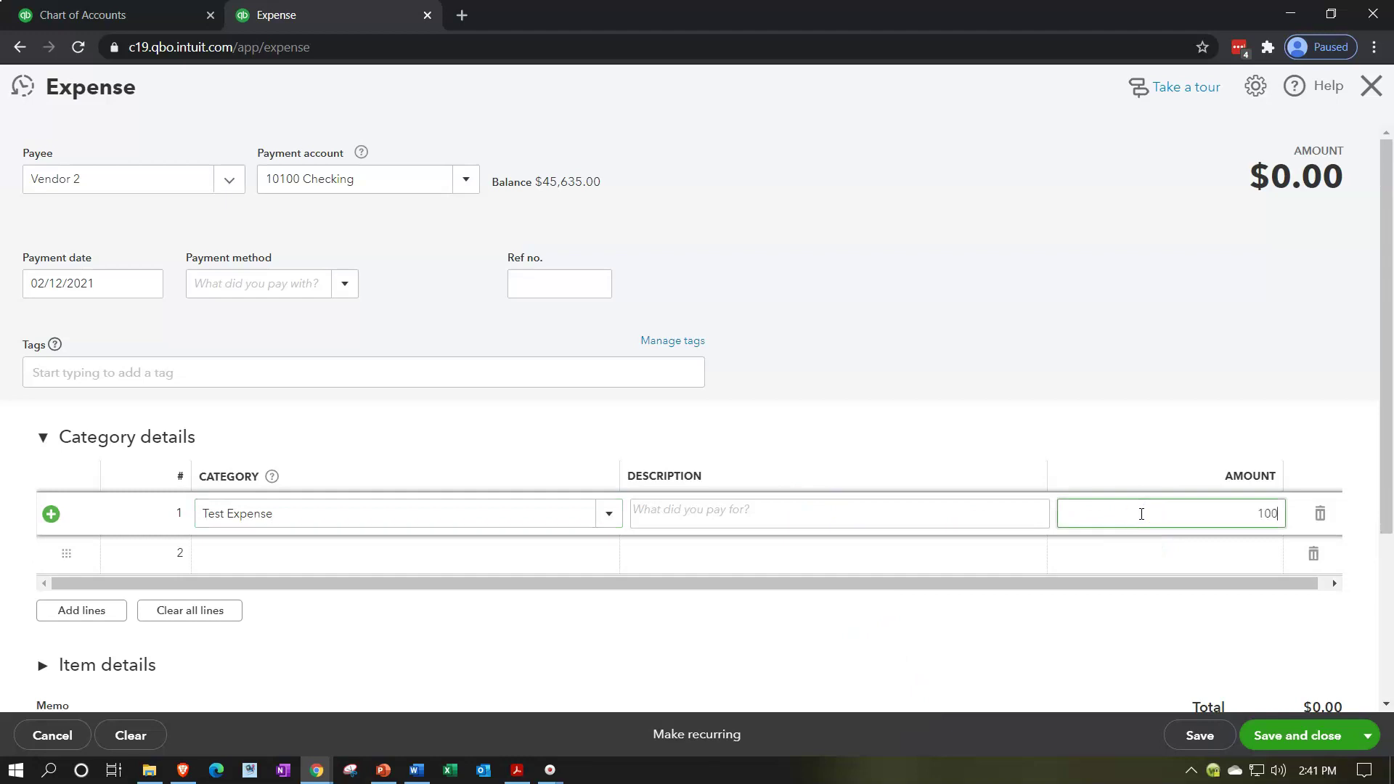
{"action": "key", "text": "Tab"}
{"action": "left_click", "coordinate": [823, 597]}
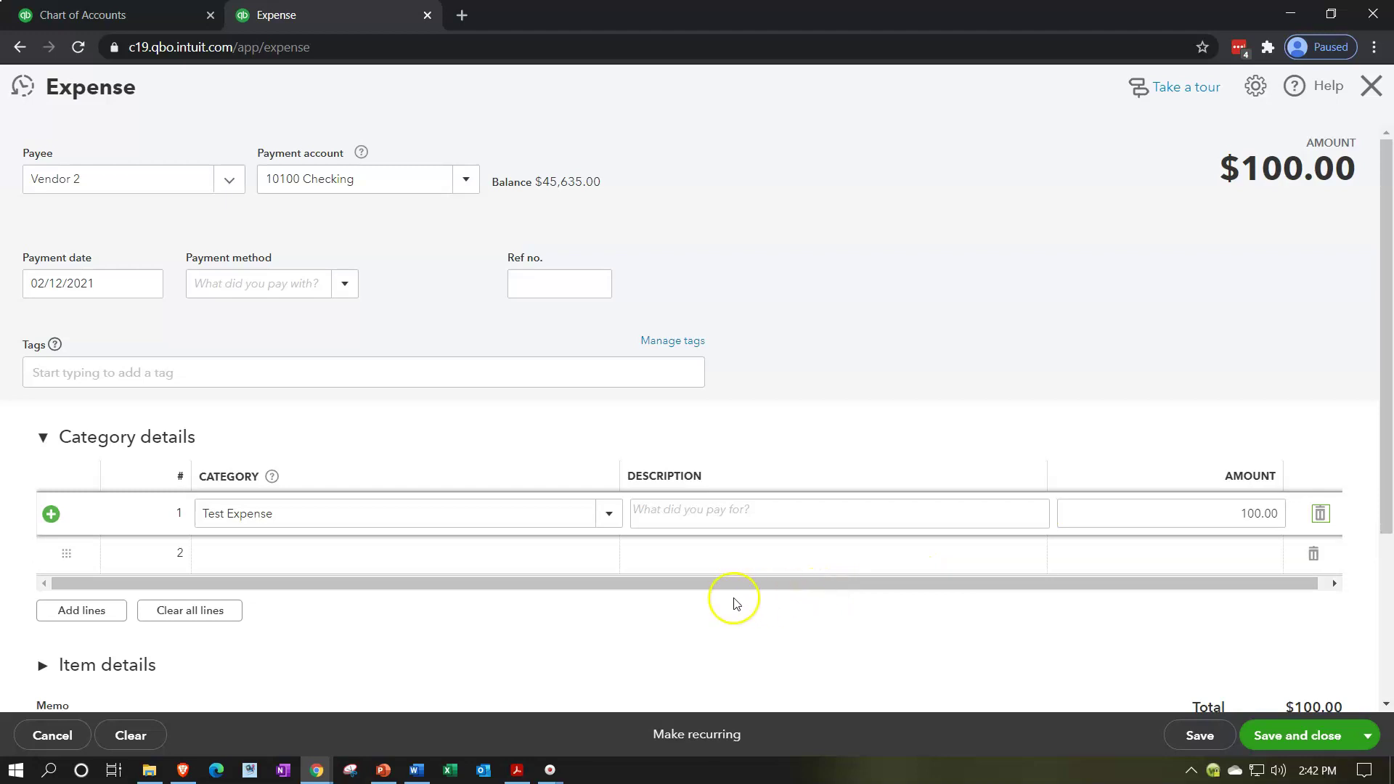
Browse line 2's category list without choosing, then save and close the $100.00 expense
{"action": "left_click", "coordinate": [603, 563]}
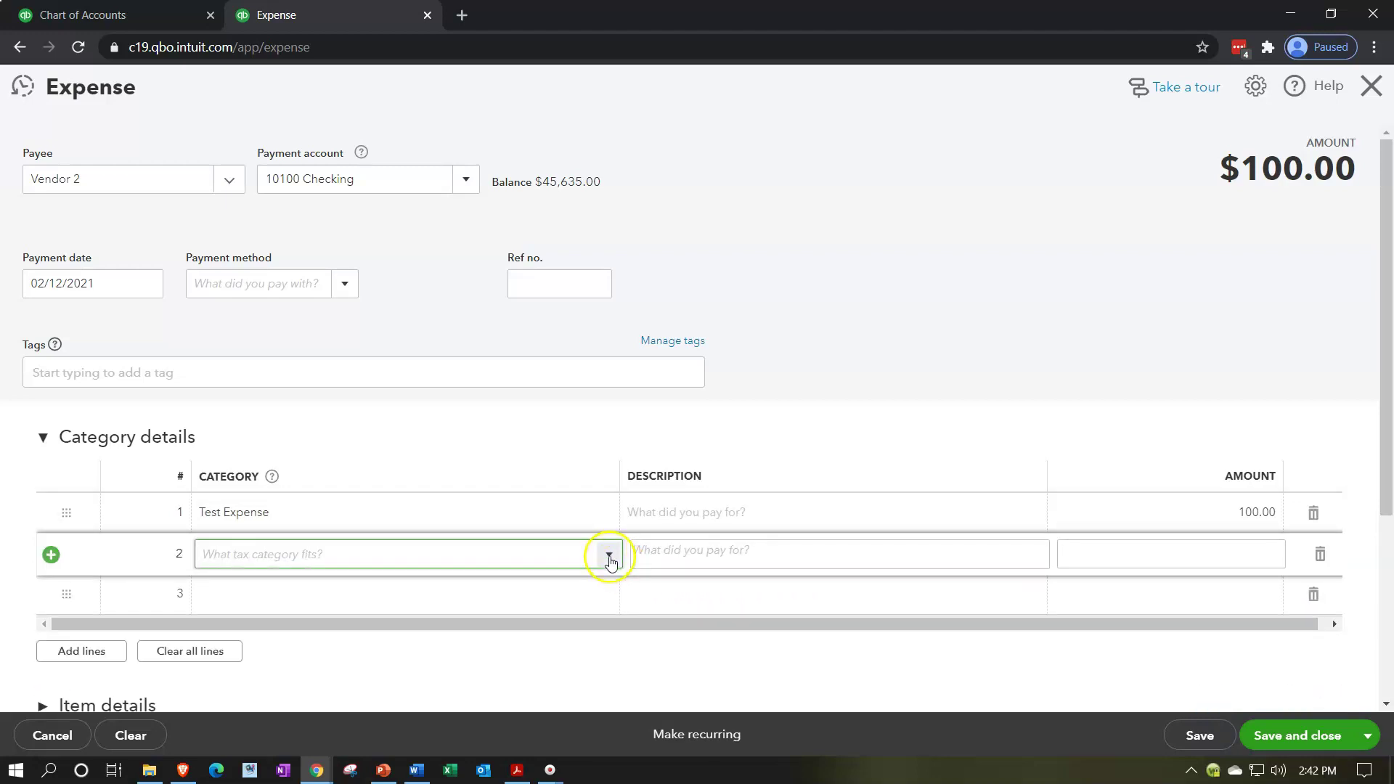
{"action": "left_click", "coordinate": [609, 557]}
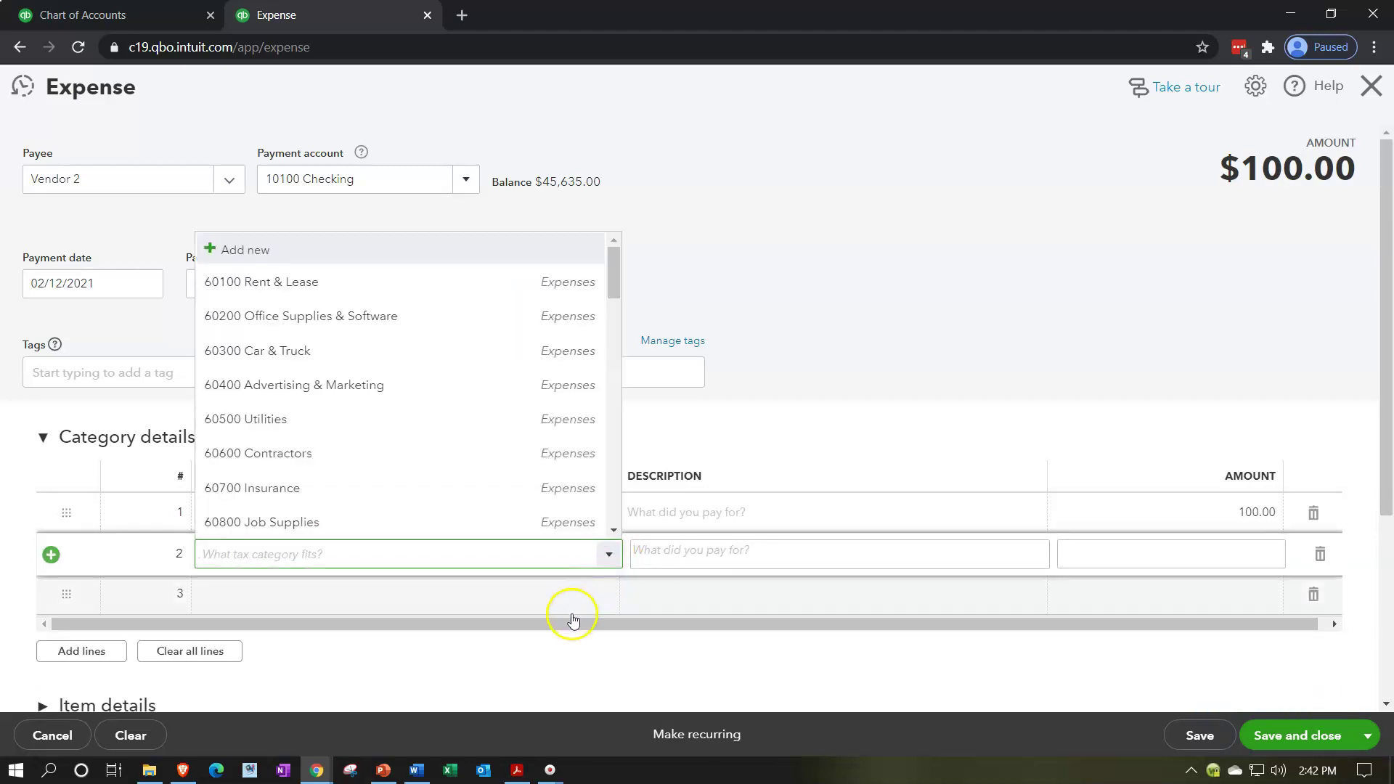
{"action": "left_click", "coordinate": [552, 669]}
{"action": "left_click", "coordinate": [345, 529]}
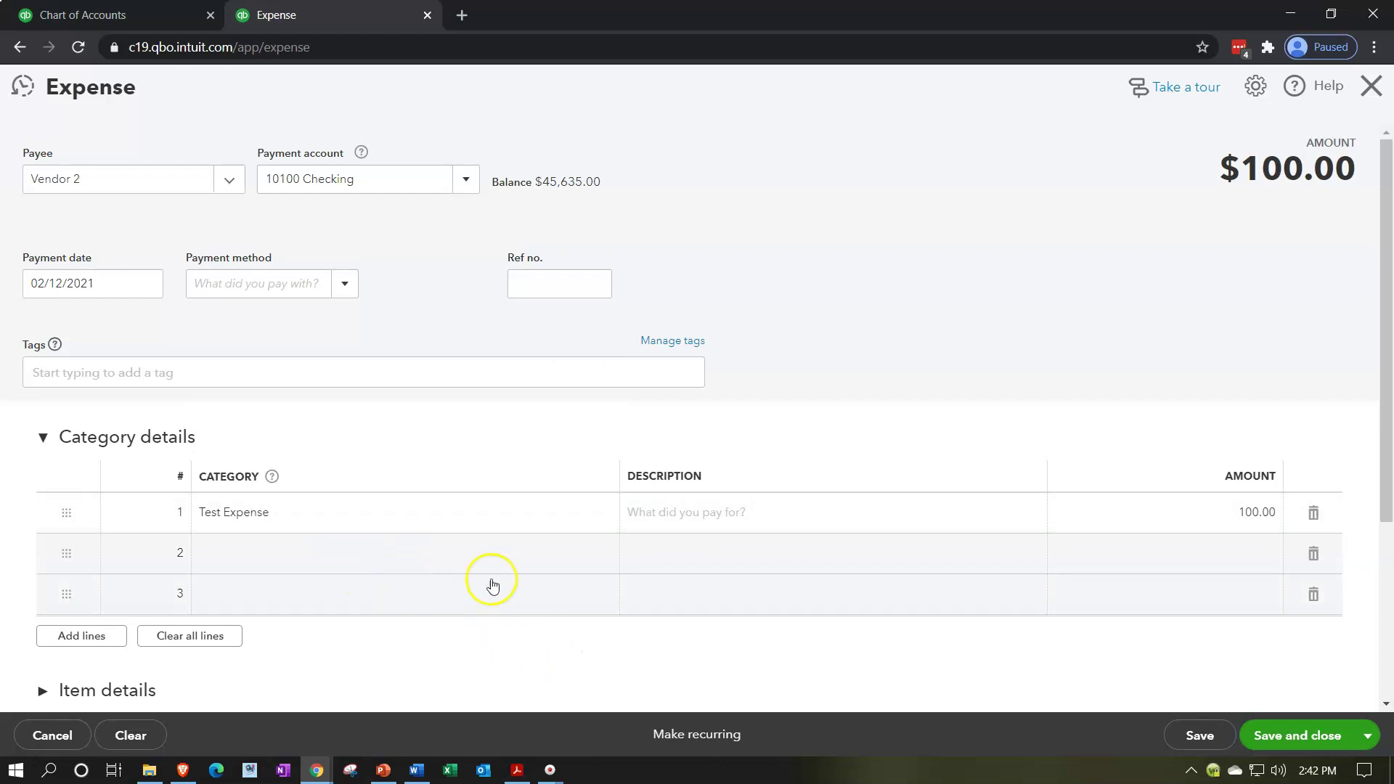
{"action": "left_click", "coordinate": [551, 558]}
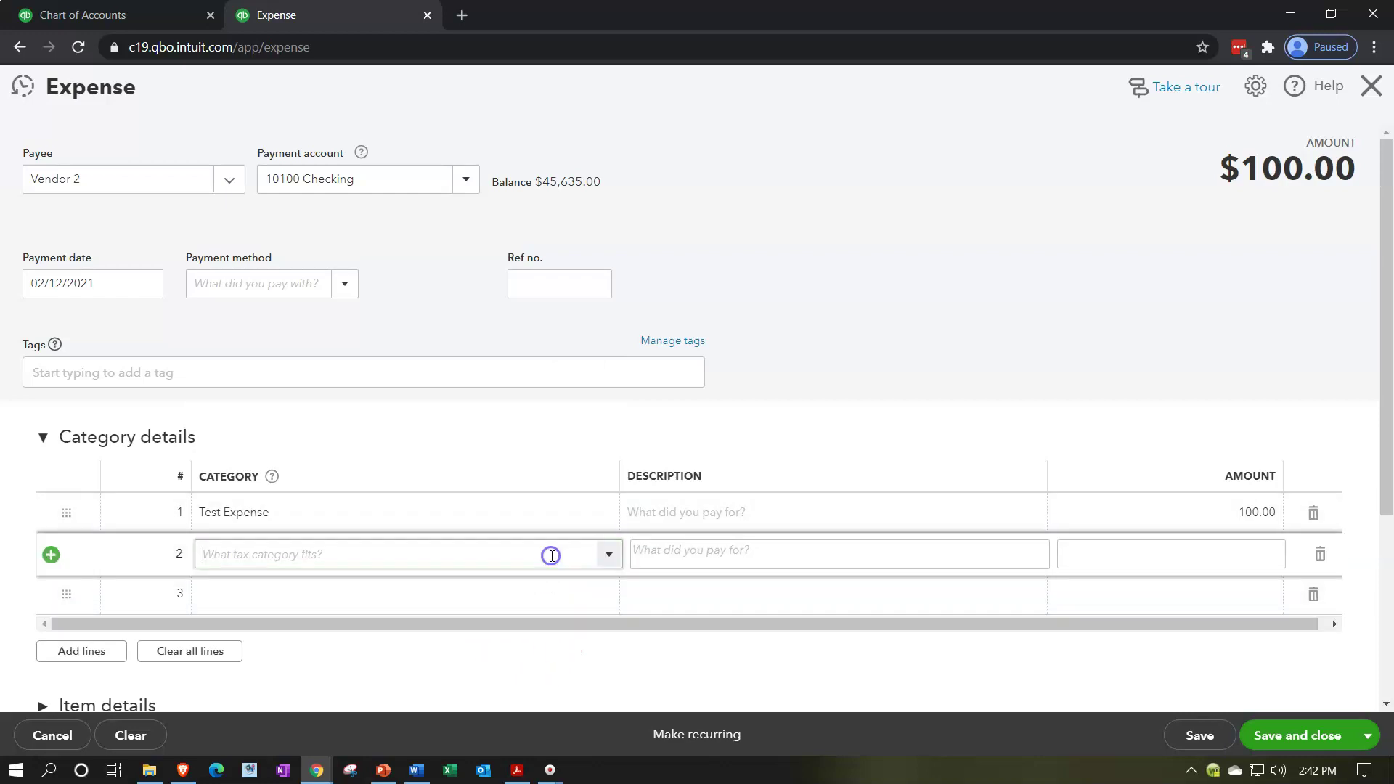
{"action": "left_click", "coordinate": [608, 555]}
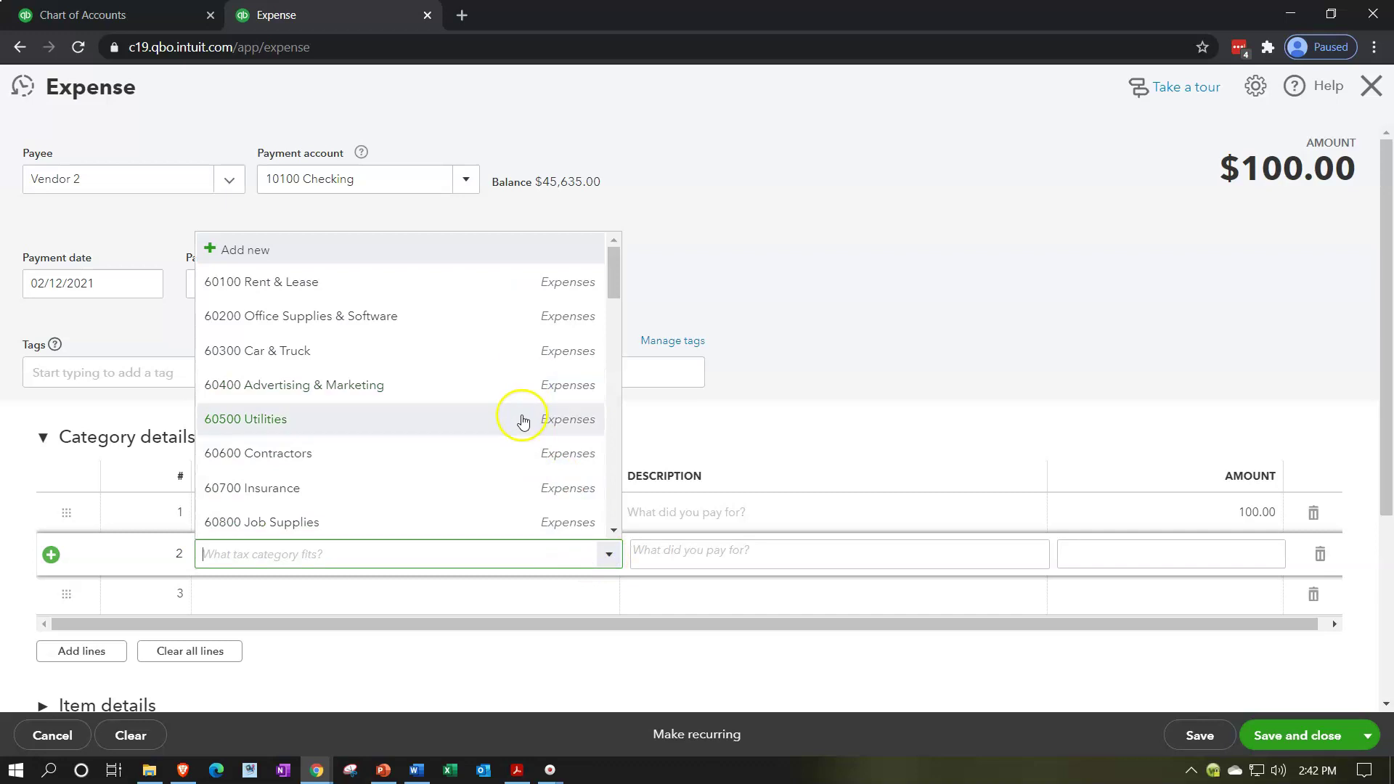
{"action": "scroll", "coordinate": [521, 421], "scroll_direction": "down", "scroll_amount": 3}
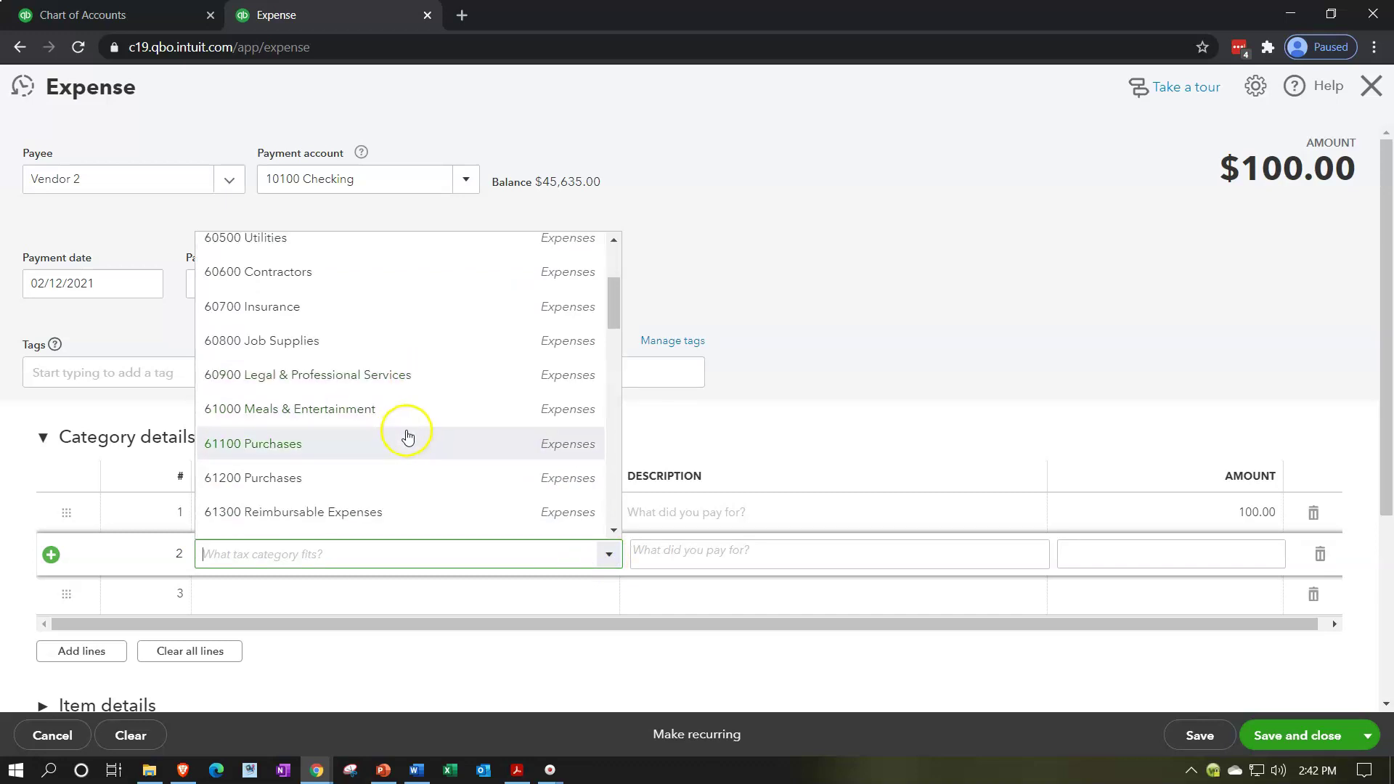
{"action": "scroll", "coordinate": [405, 437], "scroll_direction": "down", "scroll_amount": 2}
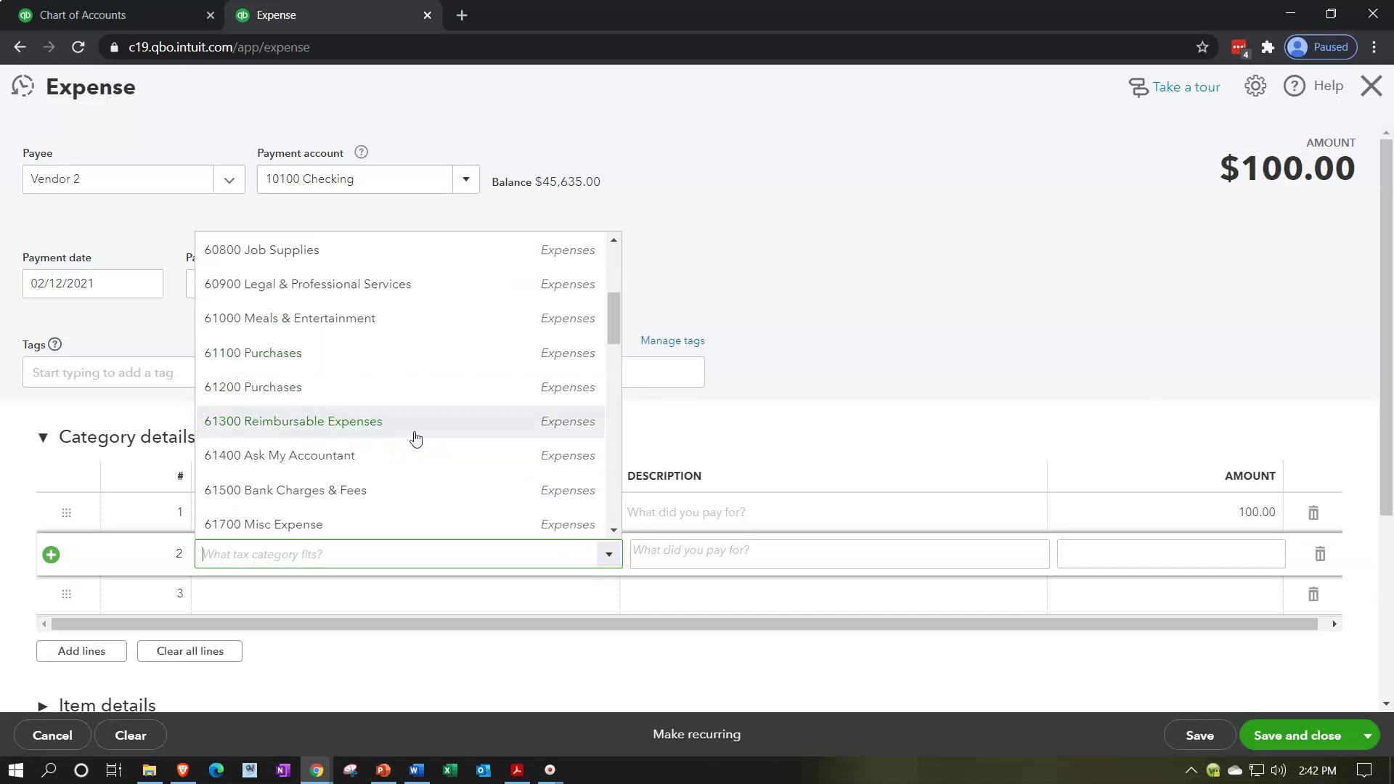
{"action": "scroll", "coordinate": [412, 439], "scroll_direction": "down", "scroll_amount": 3}
{"action": "left_click", "coordinate": [476, 658]}
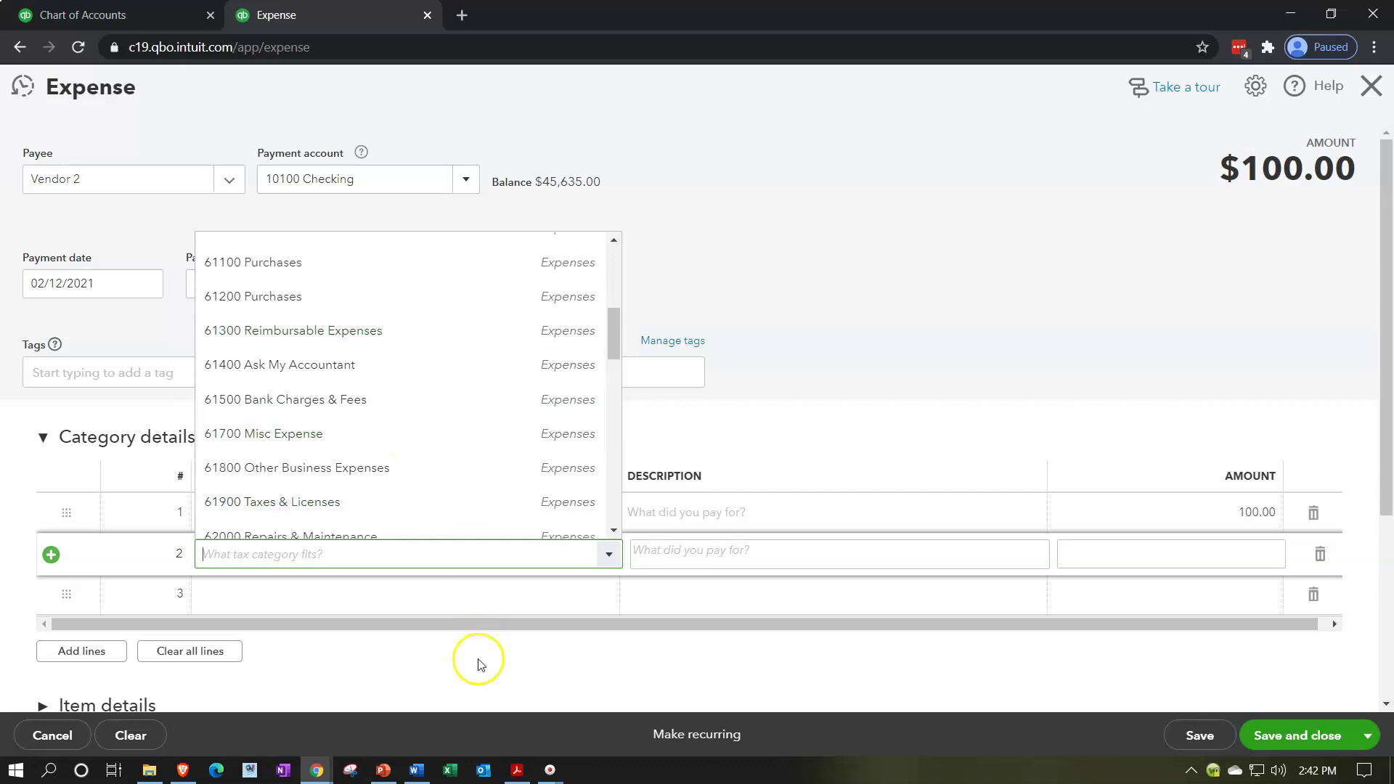
{"action": "left_click", "coordinate": [380, 525]}
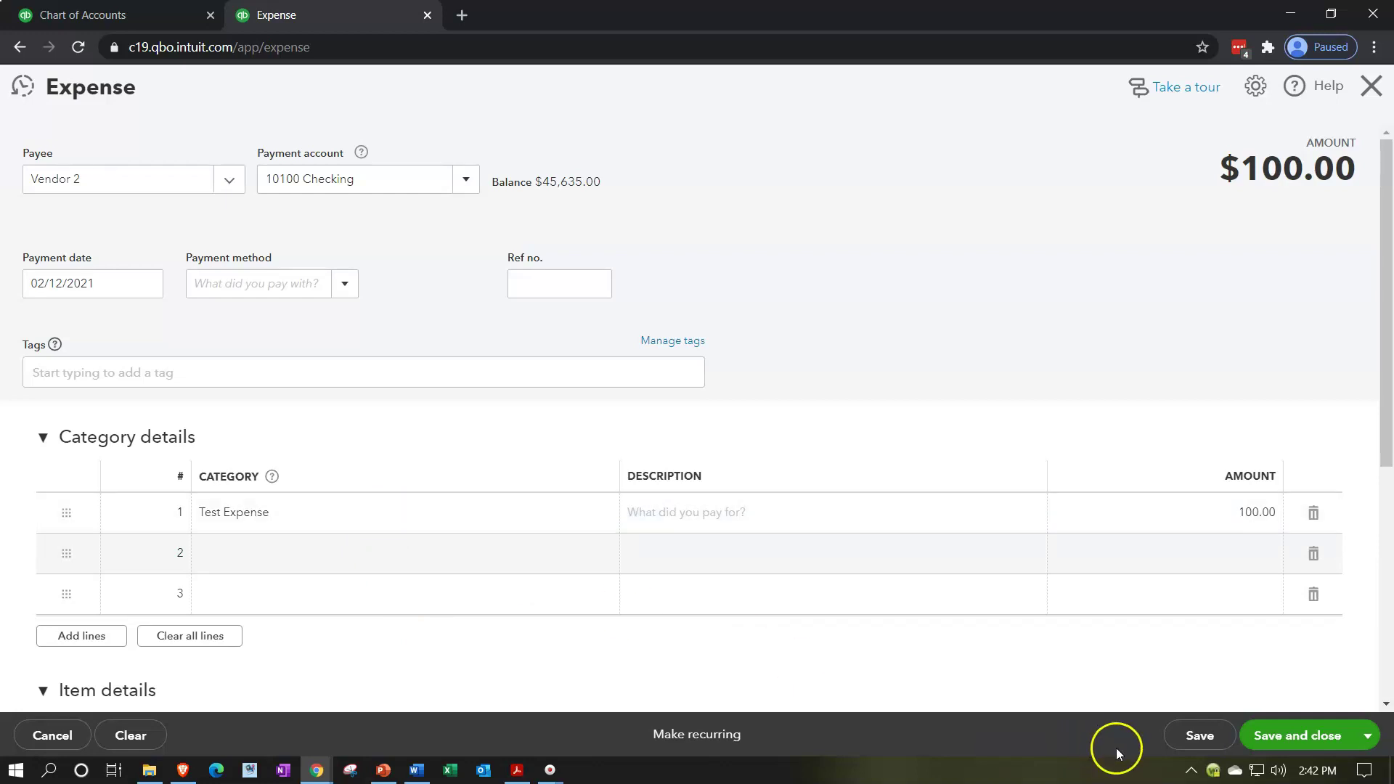
{"action": "left_click", "coordinate": [1309, 736]}
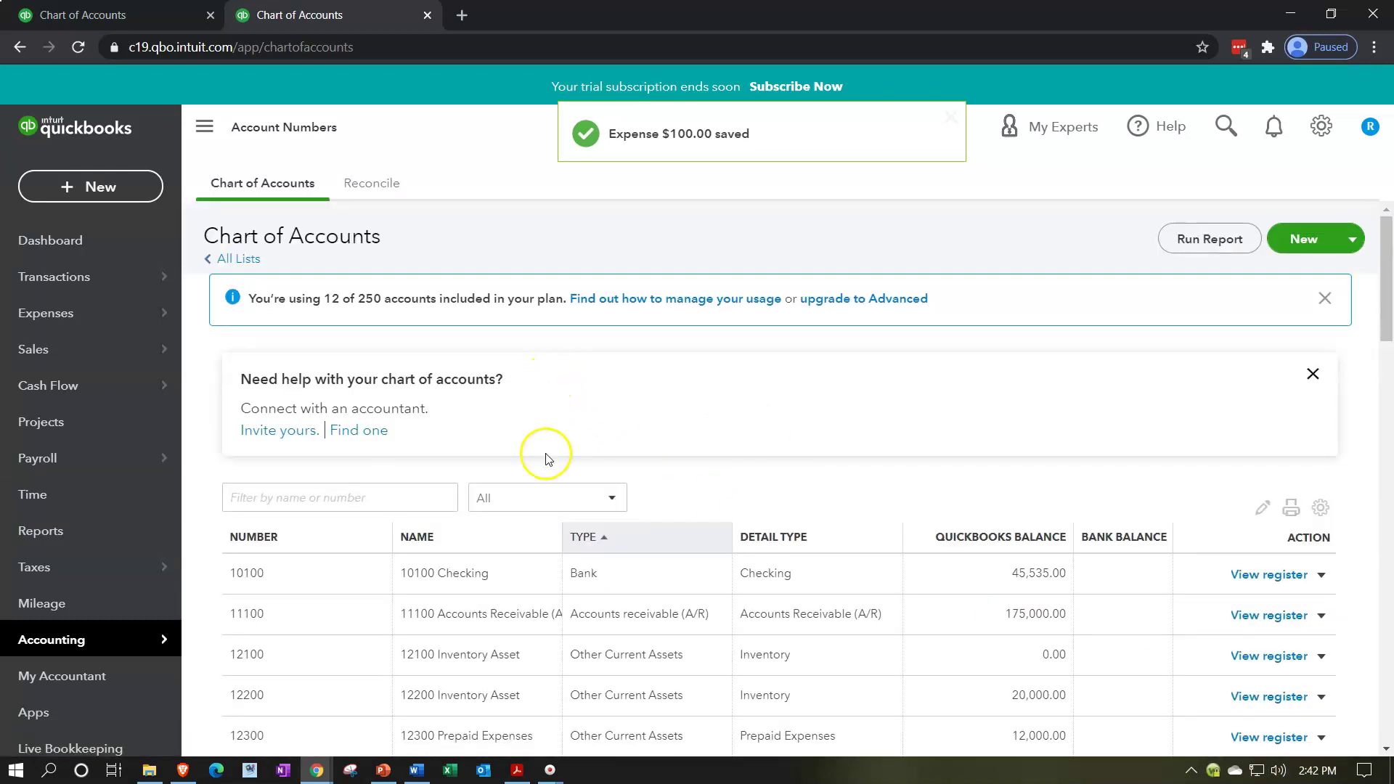
Hide the sidebar and scroll to the unnumbered Test Expense account near 62500 and 80100
{"action": "scroll", "coordinate": [545, 456], "scroll_direction": "down", "scroll_amount": 3}
{"action": "left_click", "coordinate": [208, 135]}
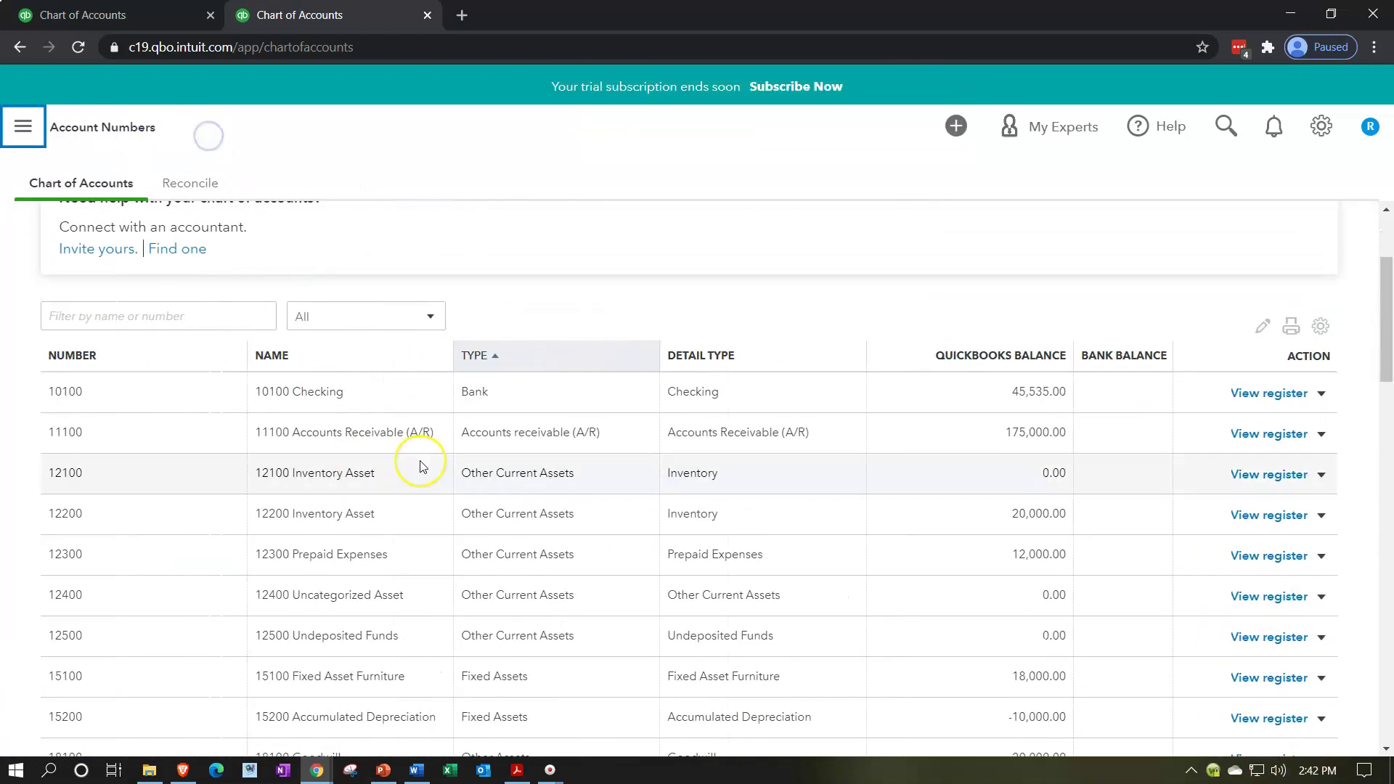
{"action": "scroll", "coordinate": [421, 464], "scroll_direction": "down", "scroll_amount": 7}
{"action": "scroll", "coordinate": [421, 466], "scroll_direction": "down", "scroll_amount": 10}
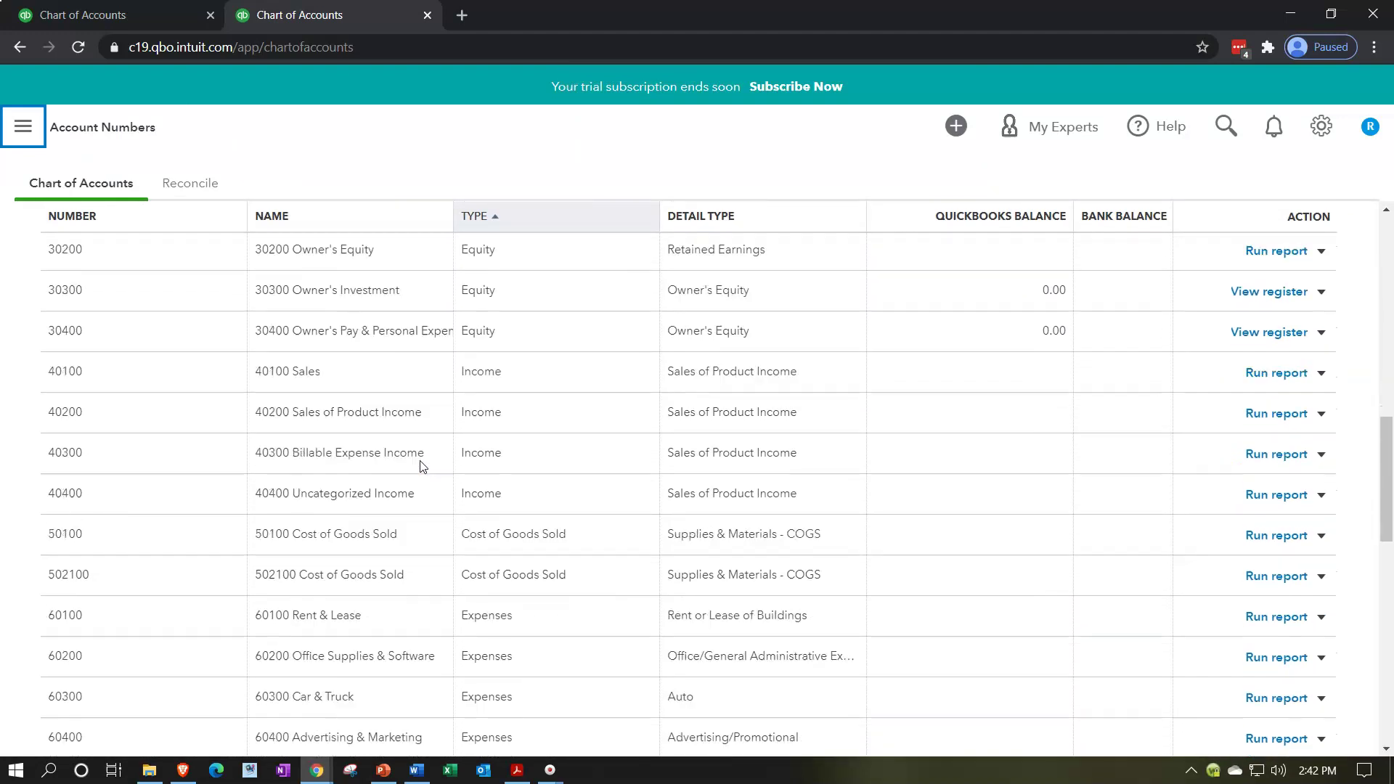
{"action": "scroll", "coordinate": [421, 466], "scroll_direction": "down", "scroll_amount": 5}
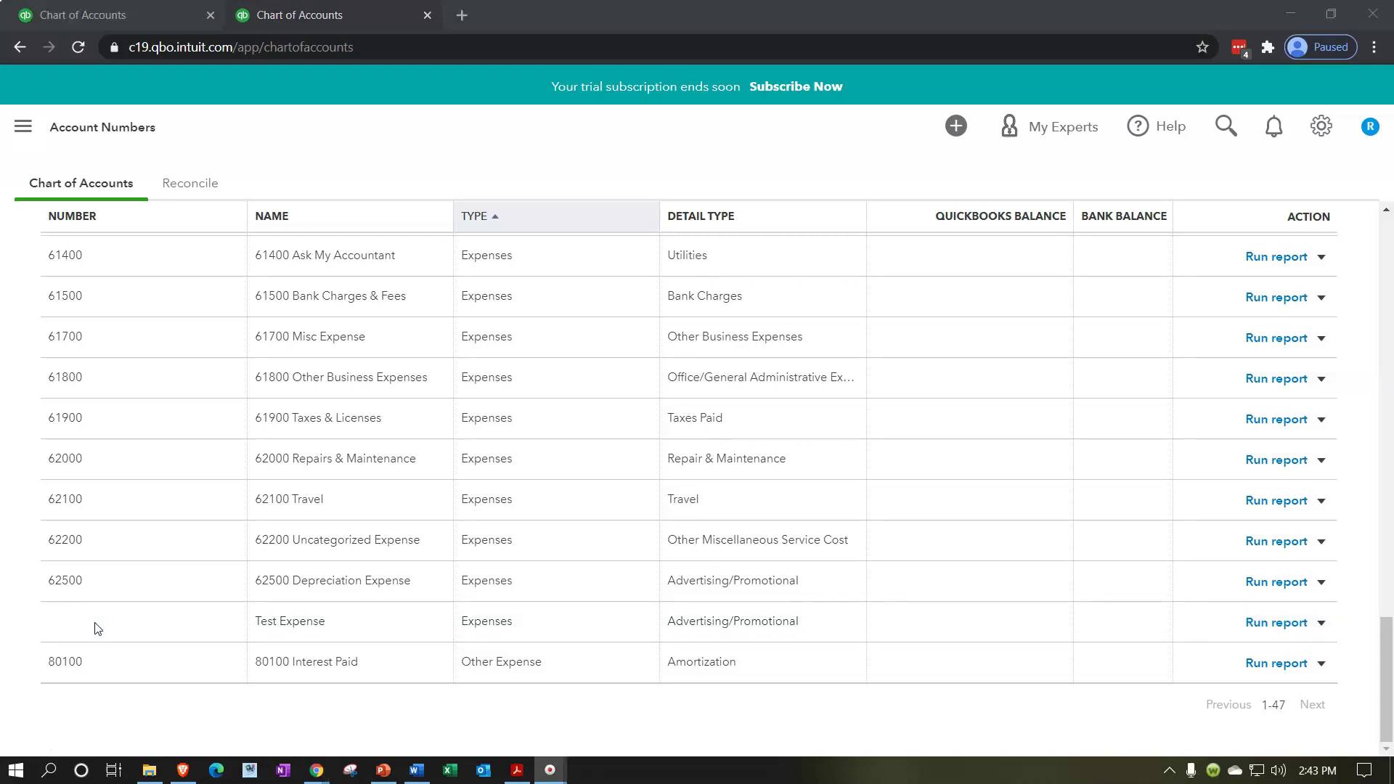
{"action": "left_click", "coordinate": [329, 637]}
{"action": "left_click", "coordinate": [116, 585]}
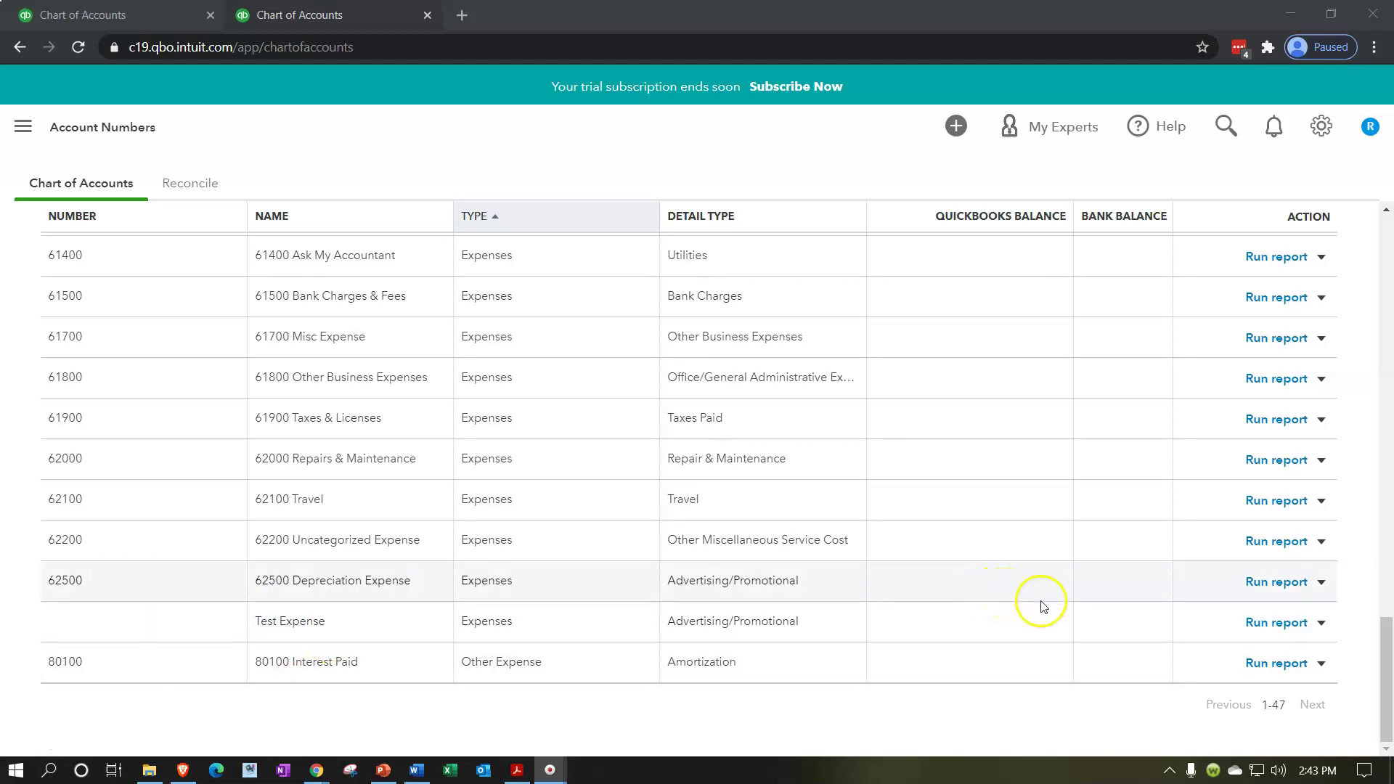
Edit the Test Expense account and save it with account number 62501, right after 62500 Depreciation Expense
{"action": "left_click", "coordinate": [1321, 624]}
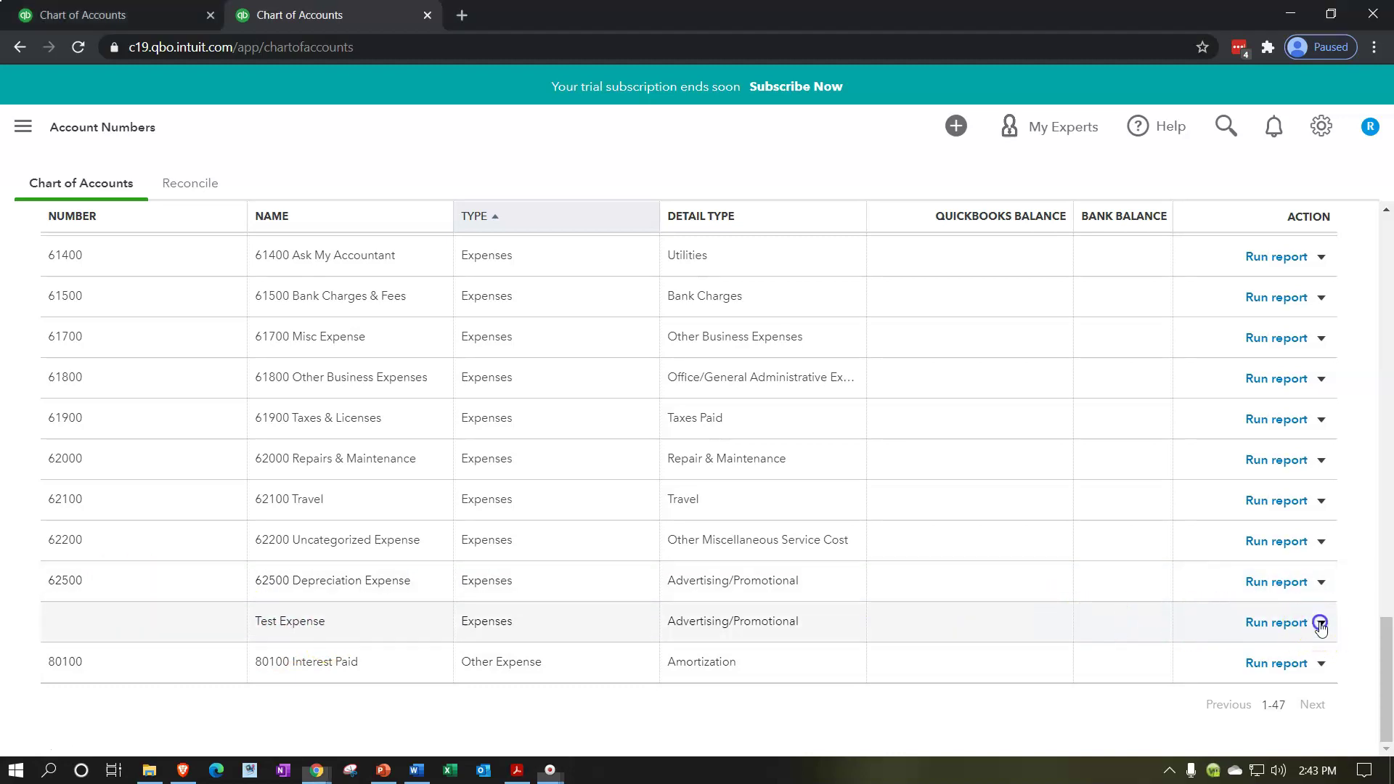
{"action": "left_click", "coordinate": [1237, 652]}
{"action": "left_click", "coordinate": [857, 259]}
{"action": "type", "text": "62501"}
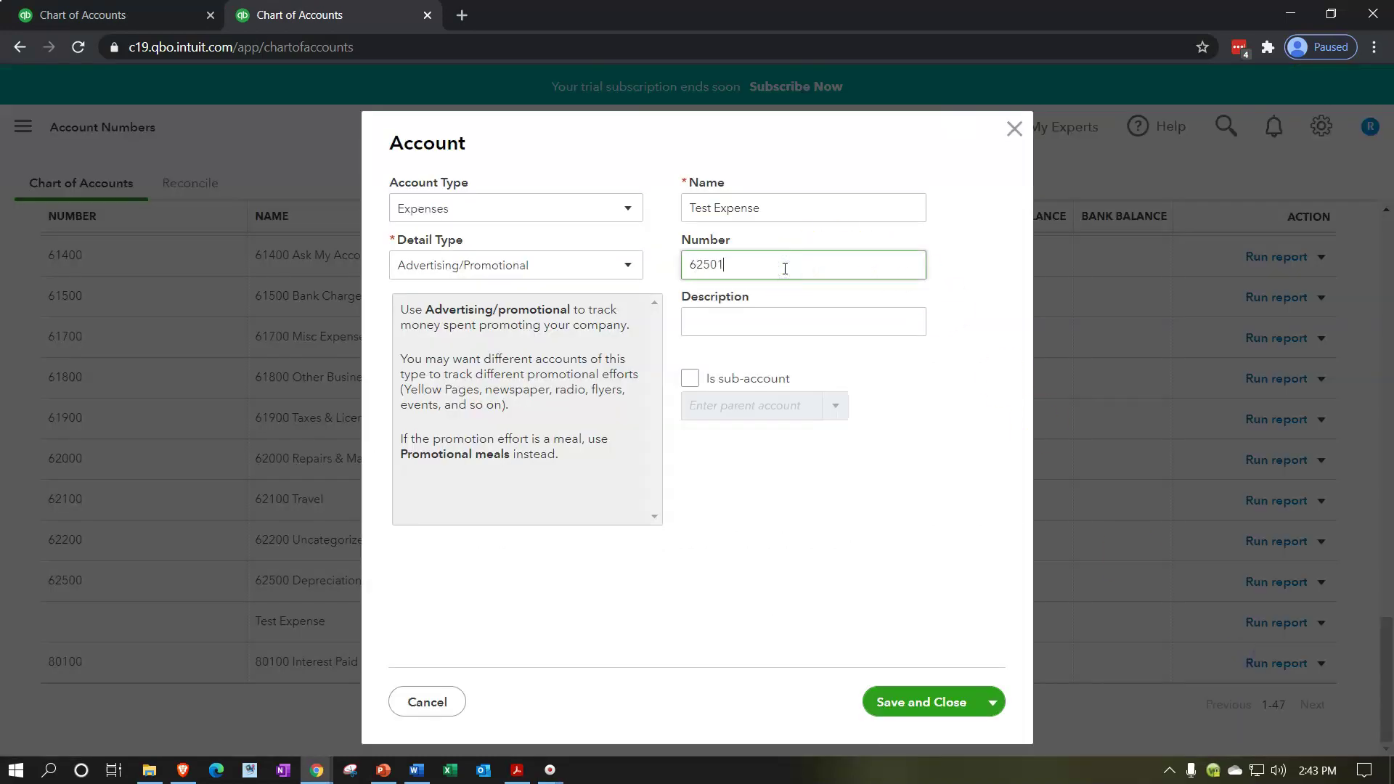
{"action": "left_click", "coordinate": [933, 703]}
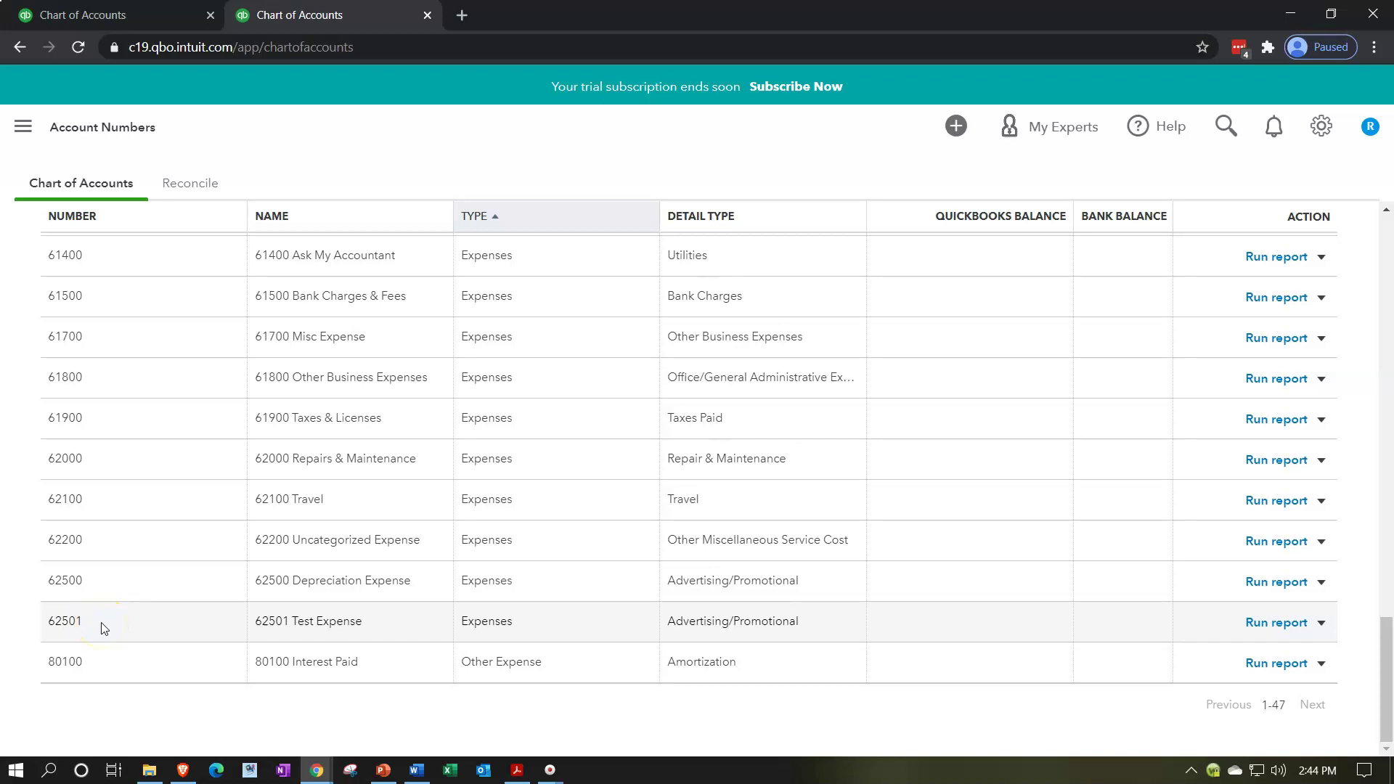
Change the Test Expense number's trailing 01 to 10 and save it as 62510
{"action": "left_click", "coordinate": [1323, 625]}
{"action": "left_click", "coordinate": [1250, 646]}
{"action": "double_click", "coordinate": [740, 265]}
{"action": "left_click", "coordinate": [740, 264]}
{"action": "key", "text": "BackSpace"}
{"action": "key", "text": "BackSpace"}
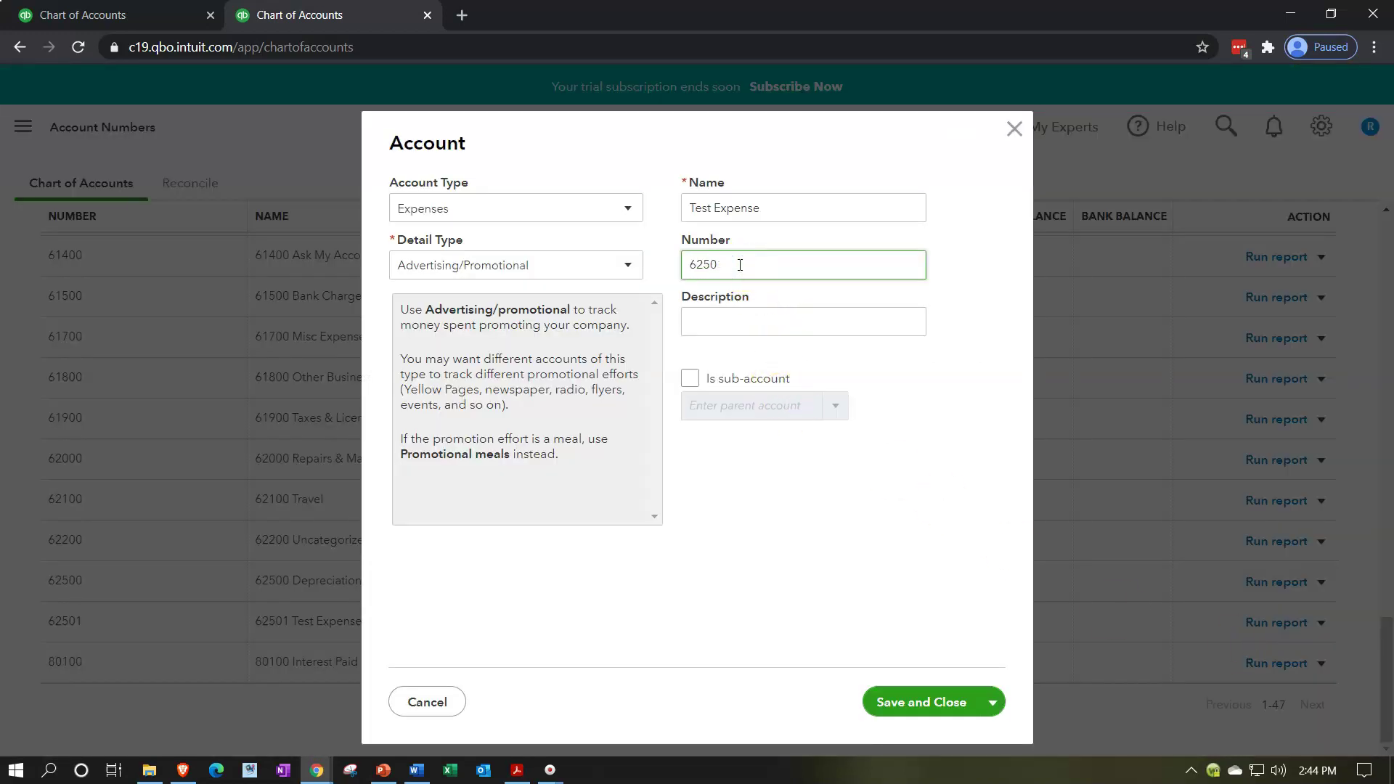
{"action": "type", "text": "10"}
{"action": "left_click", "coordinate": [923, 702]}
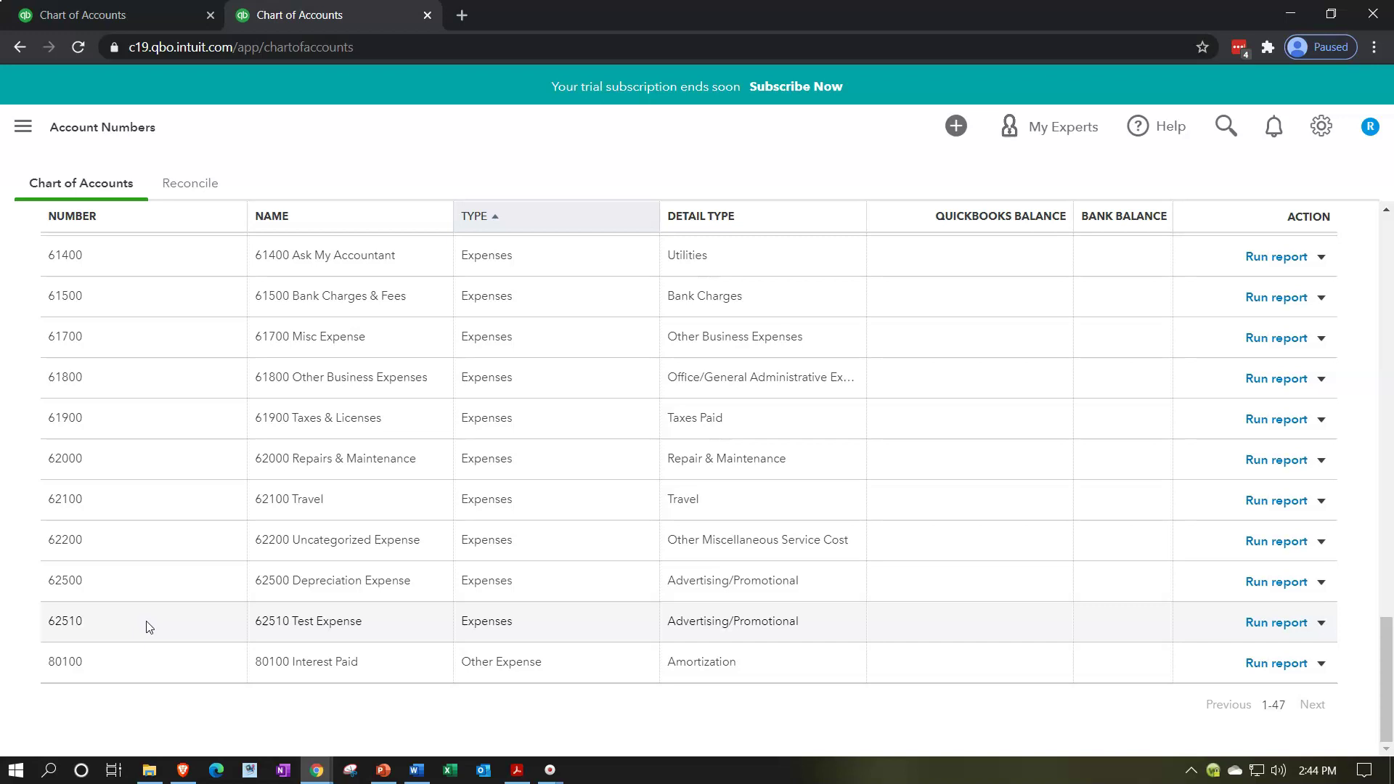
{"action": "left_click", "coordinate": [325, 645]}
{"action": "scroll", "coordinate": [202, 646], "scroll_direction": "up", "scroll_amount": 1}
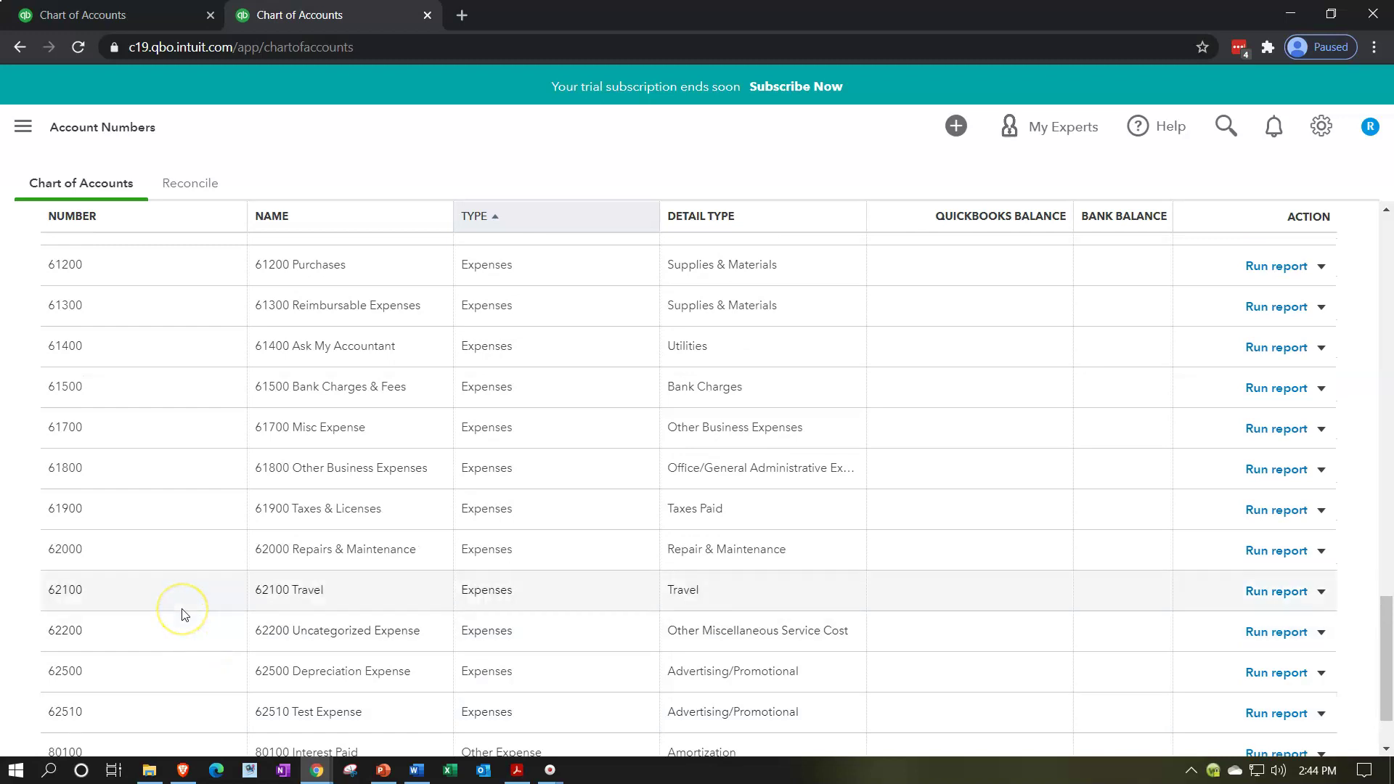
{"action": "scroll", "coordinate": [184, 615], "scroll_direction": "up", "scroll_amount": 20}
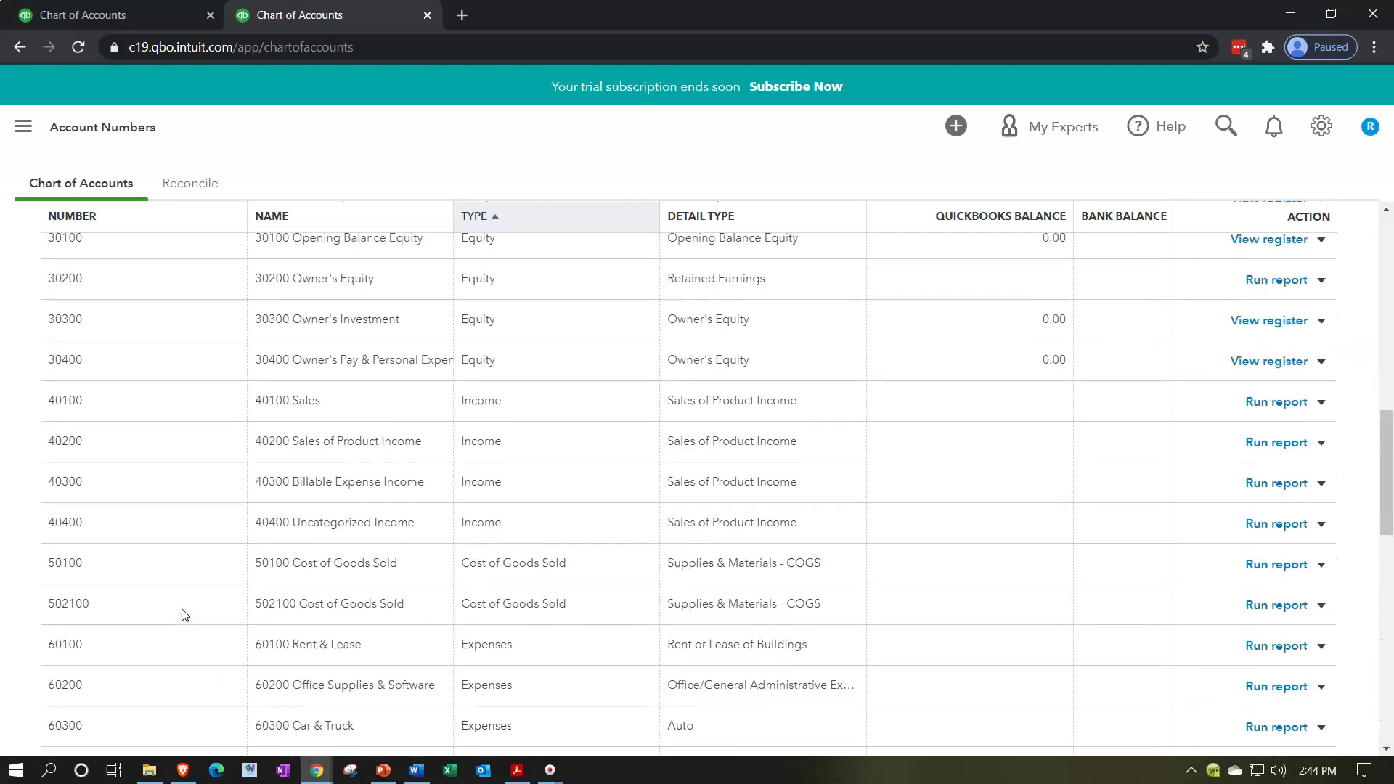
{"action": "scroll", "coordinate": [184, 615], "scroll_direction": "down", "scroll_amount": 3}
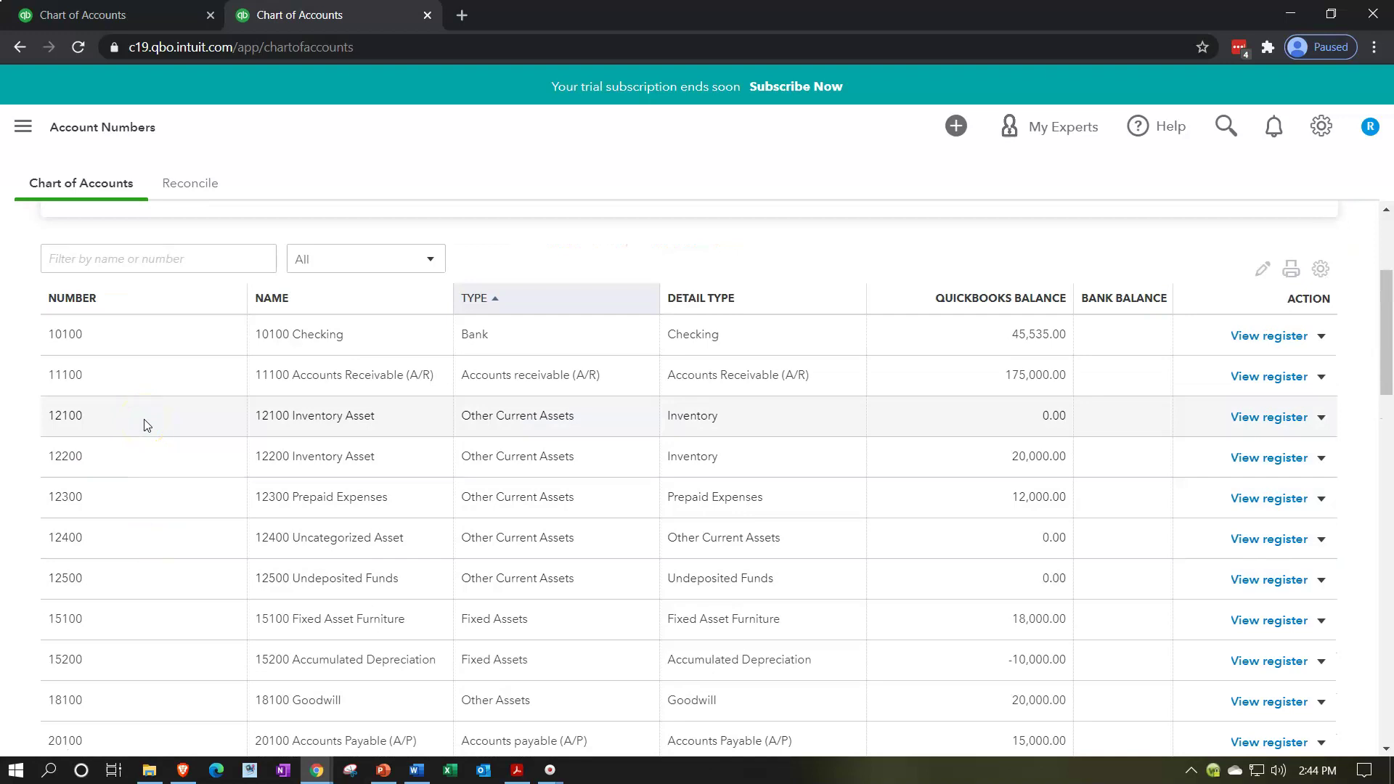
{"action": "scroll", "coordinate": [147, 425], "scroll_direction": "down", "scroll_amount": 8}
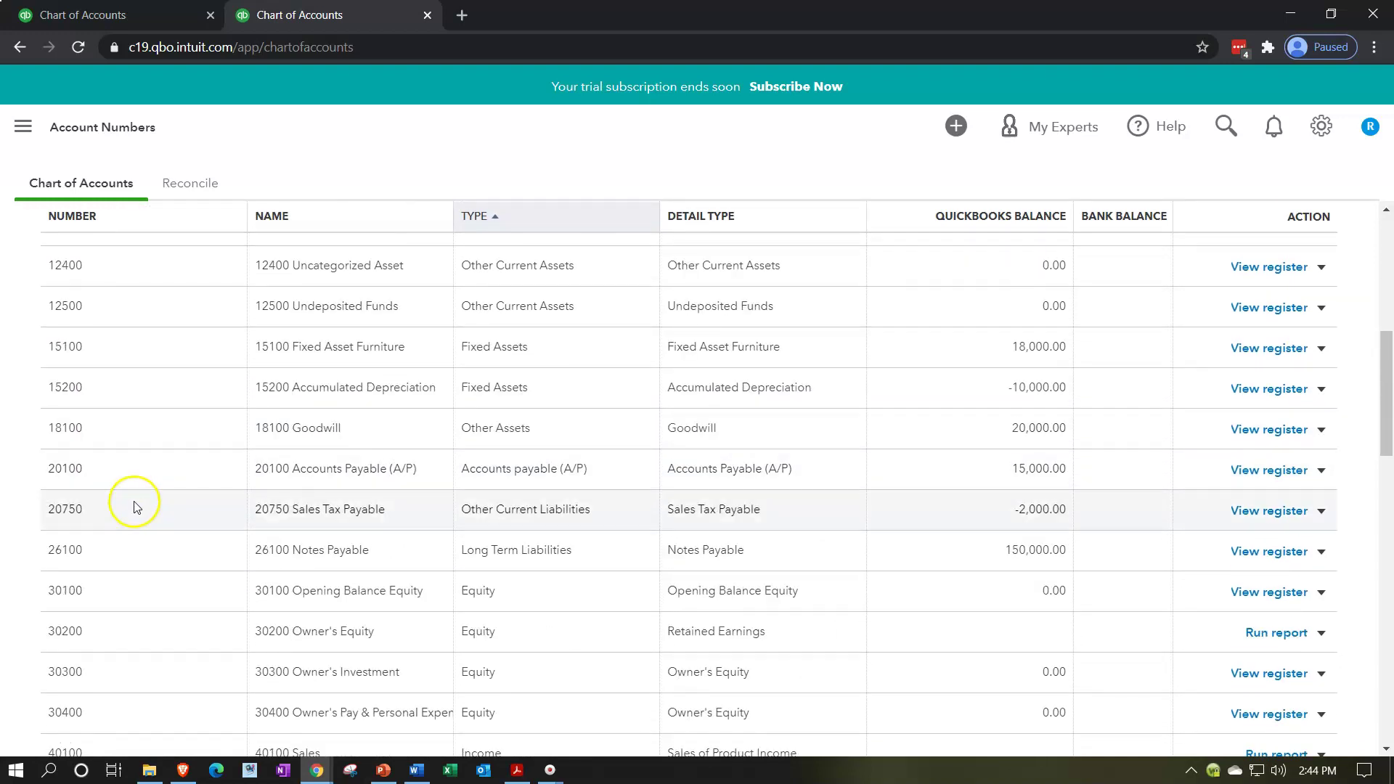
{"action": "scroll", "coordinate": [130, 478], "scroll_direction": "down", "scroll_amount": 3}
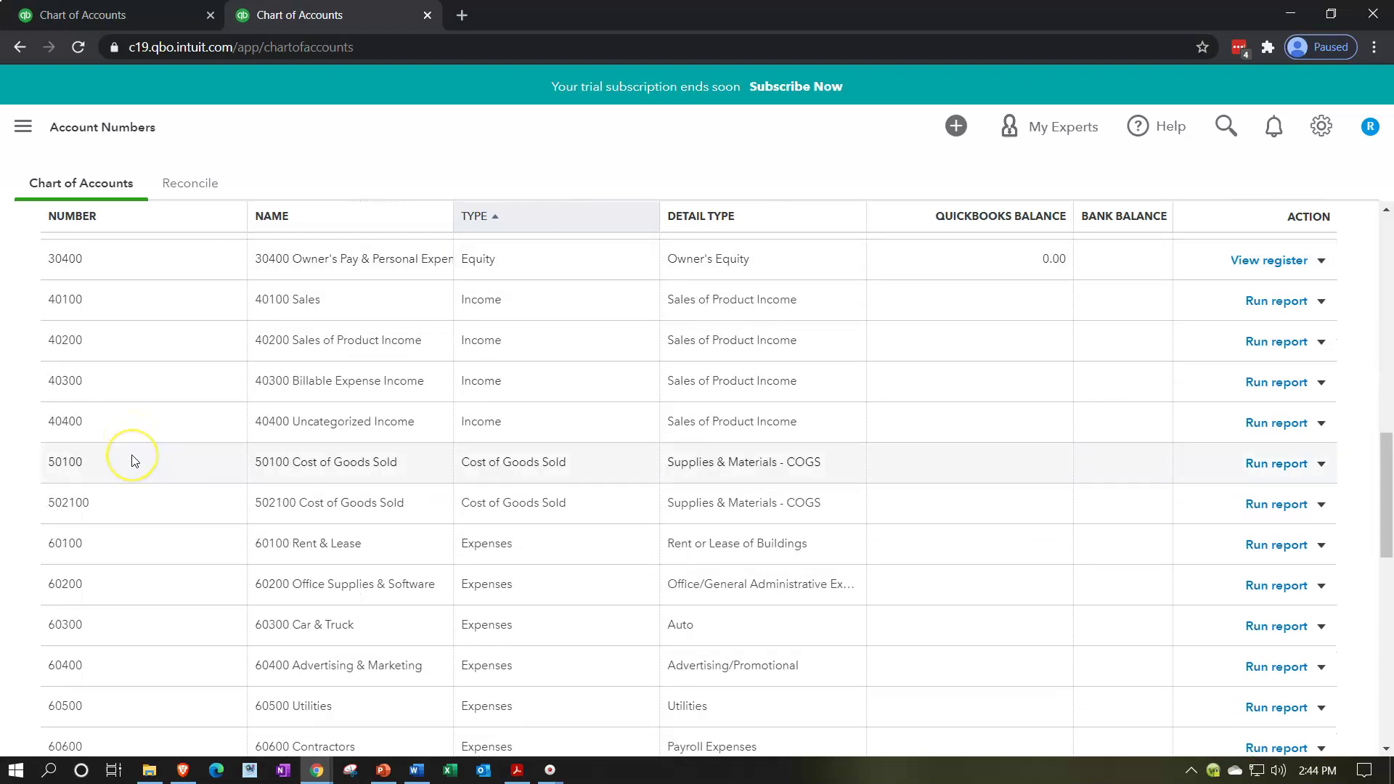
{"action": "left_click", "coordinate": [133, 463]}
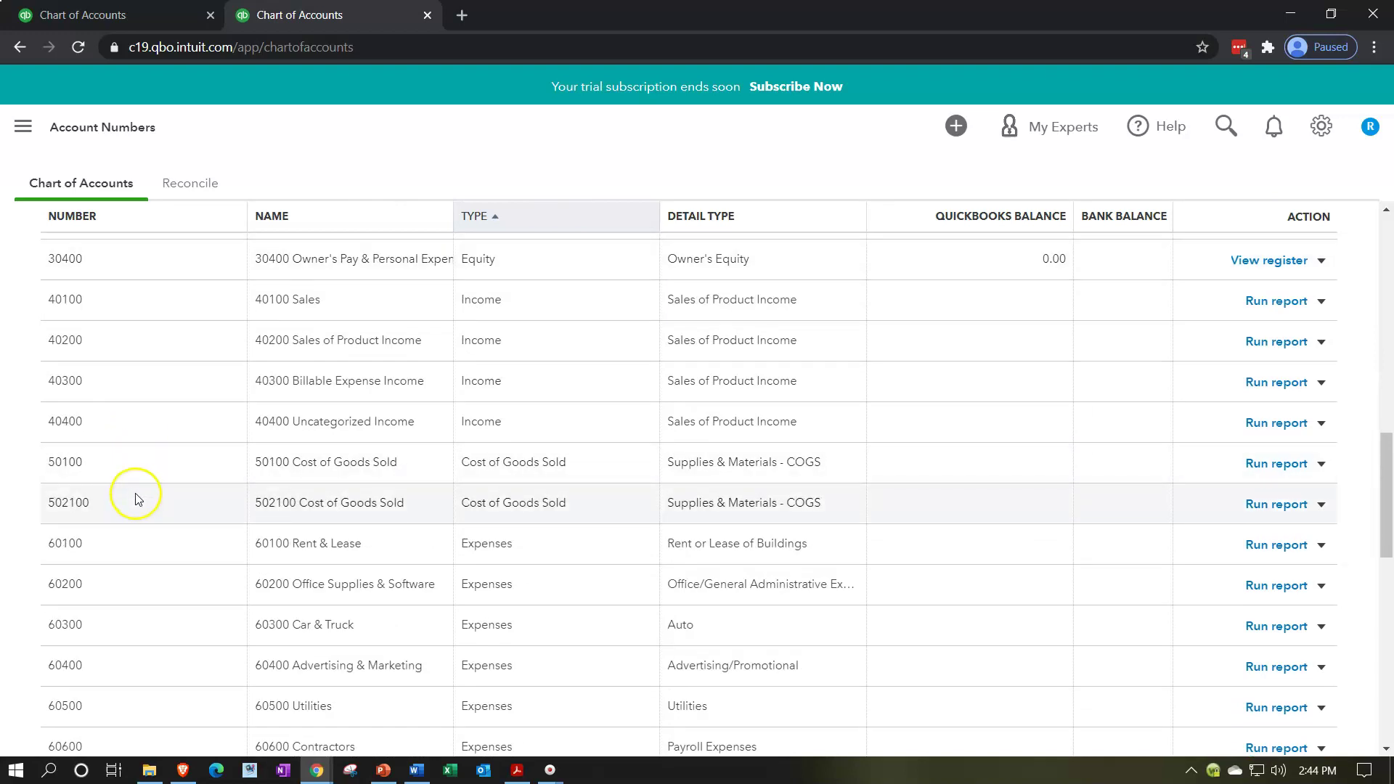